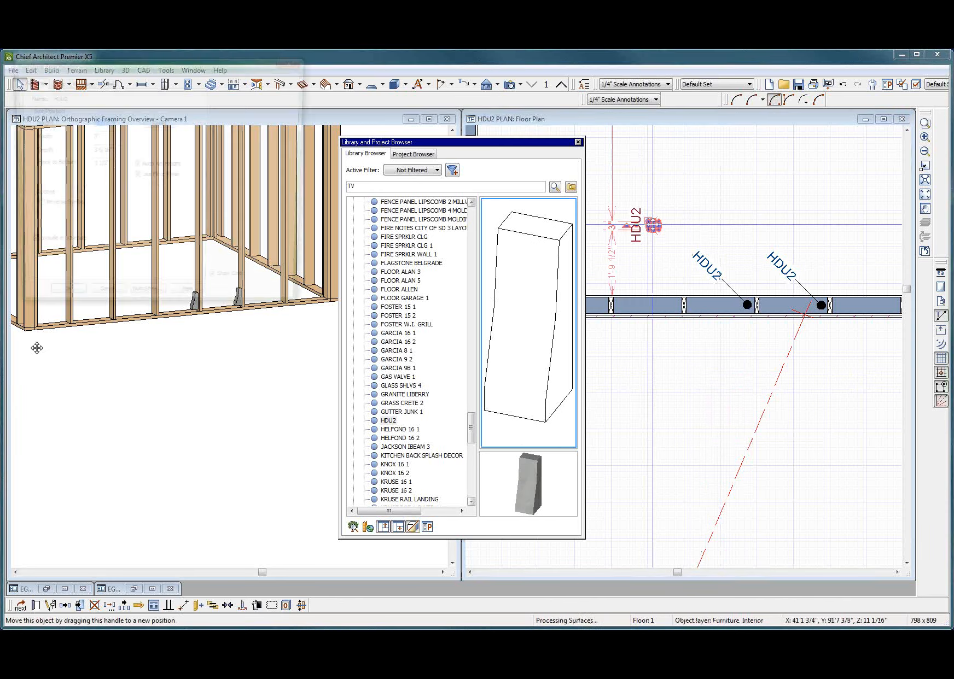
Assign the loose HDU2 symbol to the Hardware layer in its specification.
left_click(51, 82)
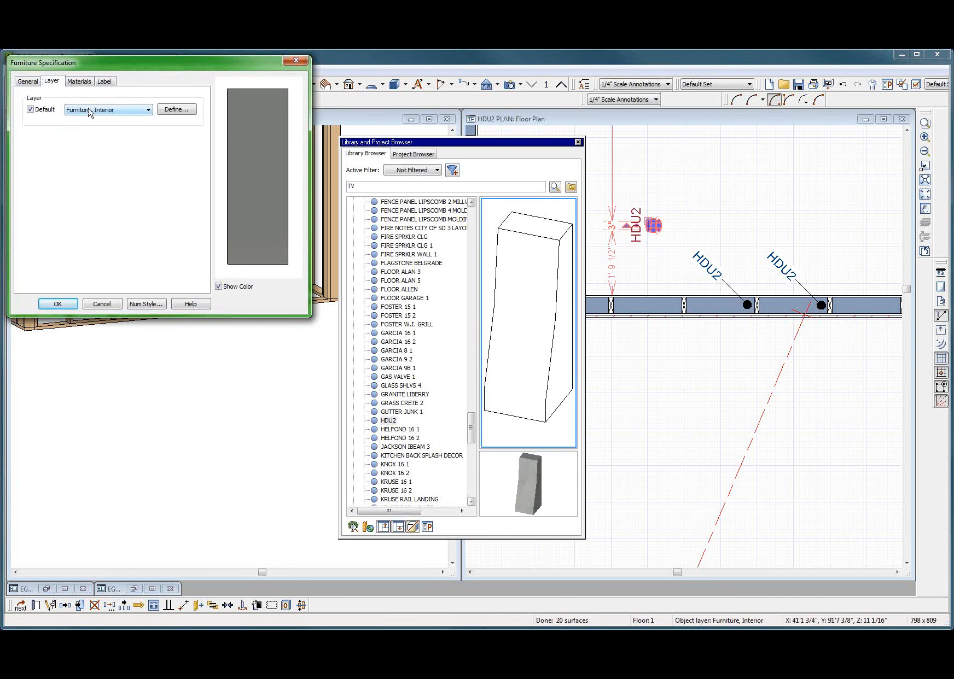
left_click(91, 111)
key("h")
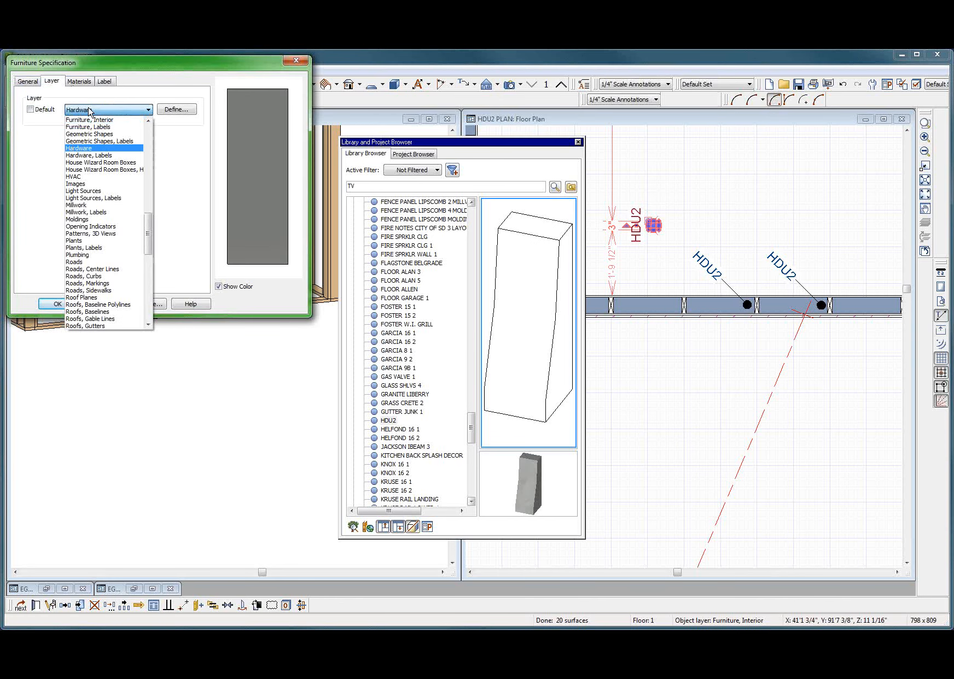
left_click(87, 148)
left_click(64, 307)
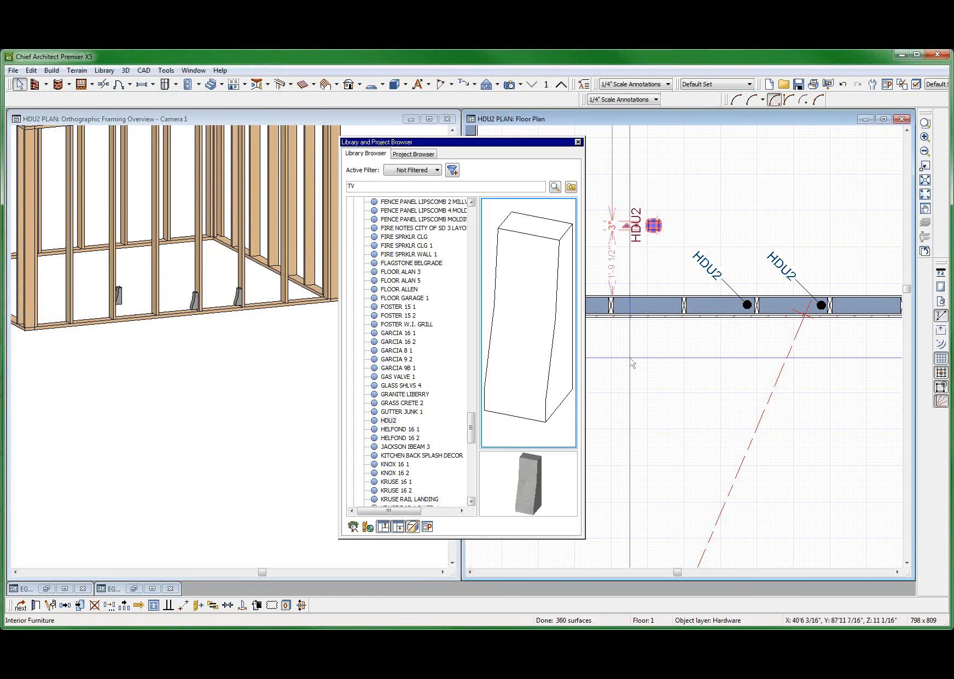
Examine the loose HDU2 holdown in the framing view and its symbol with label in the floor plan.
left_click(93, 298)
scroll(121, 289, "up", 3)
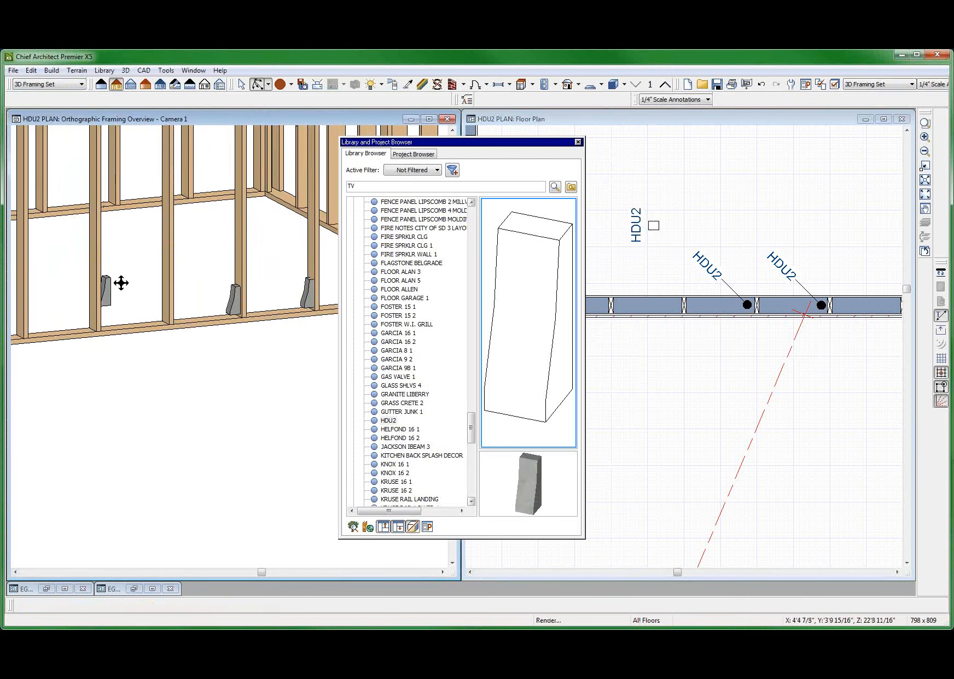
left_click(643, 252)
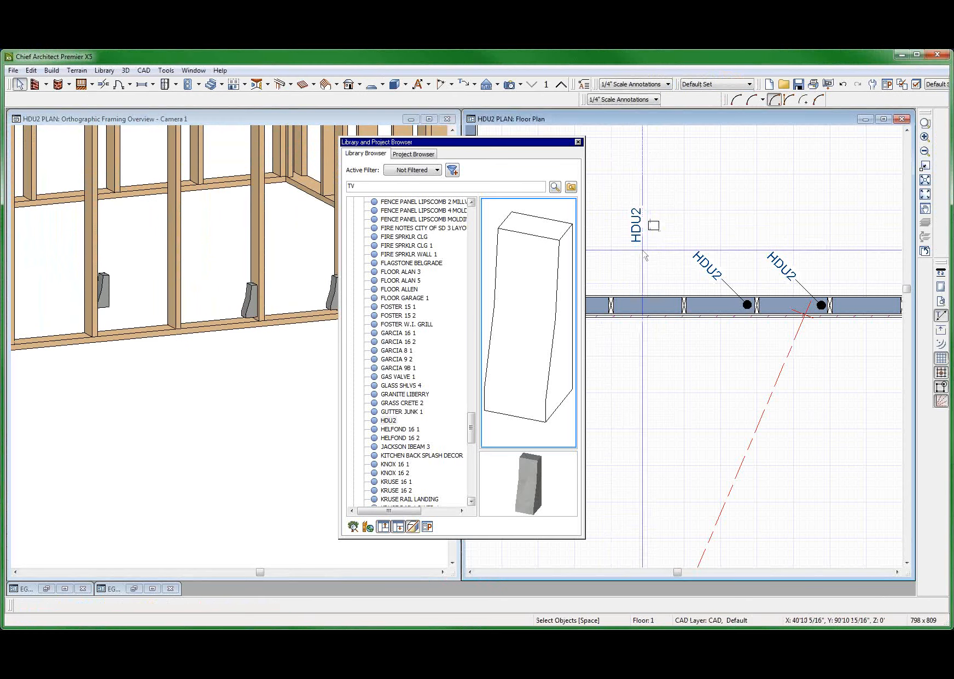
left_click(653, 225)
scroll(726, 228, "up", 3)
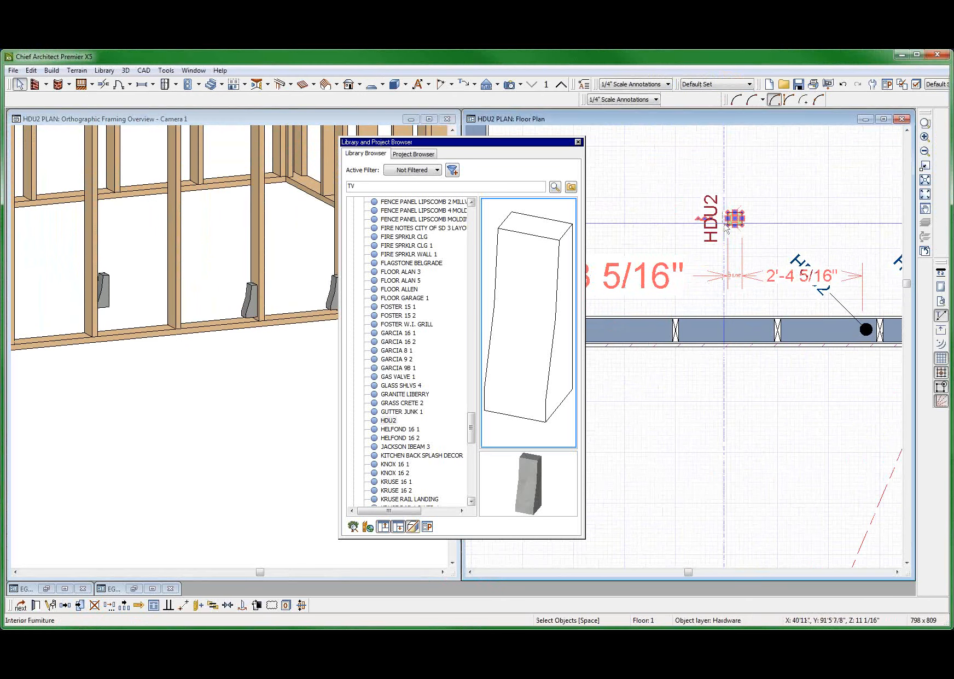
scroll(727, 229, "up", 2)
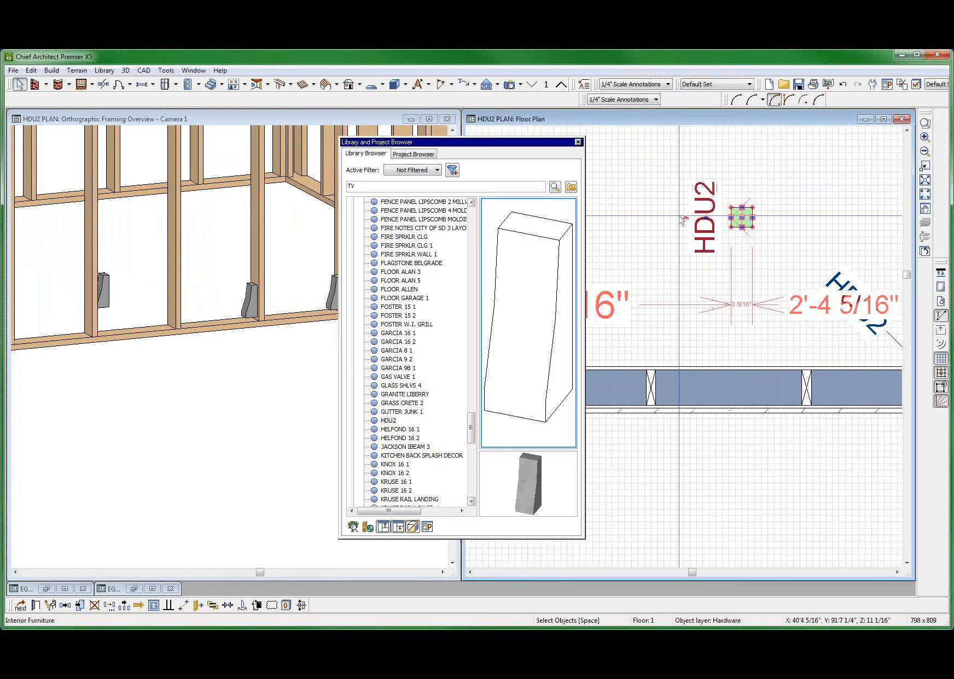
scroll(685, 257, "down", 2)
scroll(841, 339, "up", 2)
key("Escape")
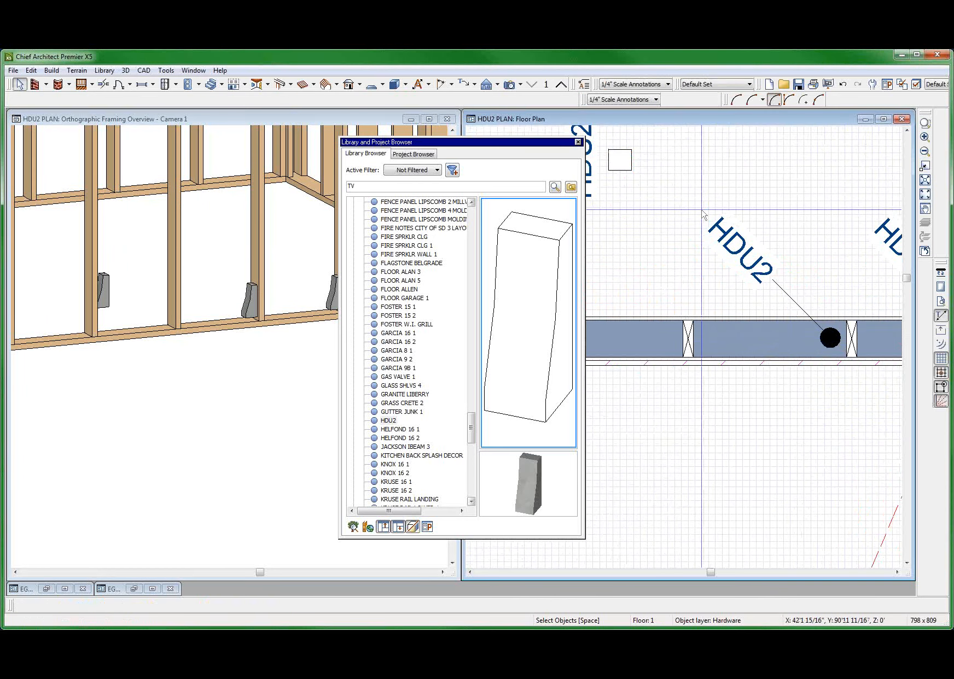
Rotate the loose HDU2 symbol's label diagonally like the wall labels and move it up and left of the symbol.
scroll(706, 254, "down", 3)
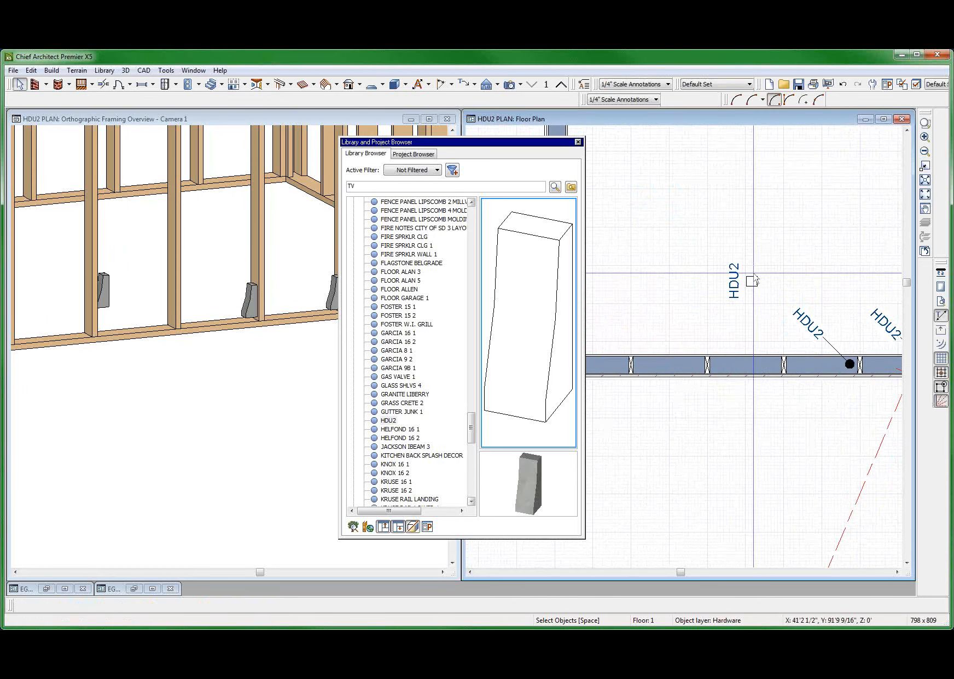
left_click(750, 281)
scroll(725, 281, "up", 1)
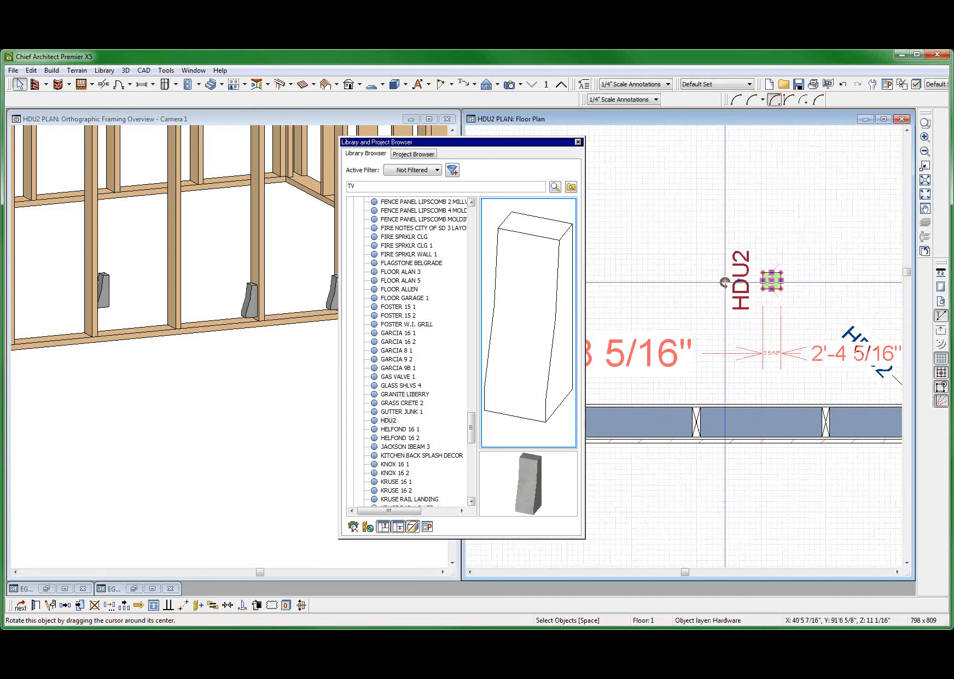
left_click_drag(727, 281, 769, 247)
scroll(738, 281, "up", 2)
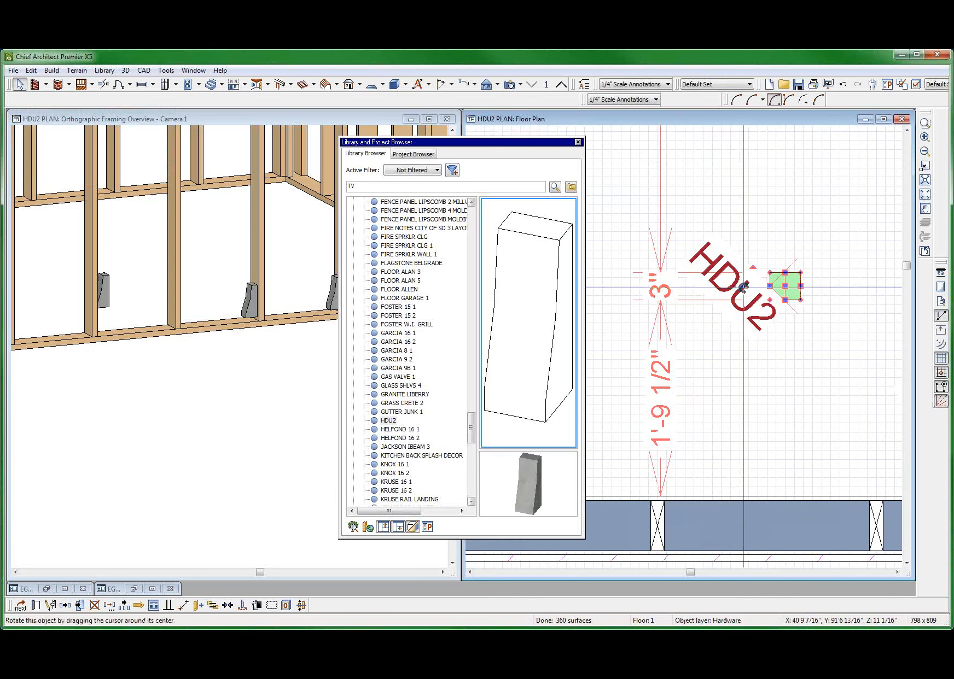
left_click_drag(738, 289, 655, 175)
scroll(782, 341, "down", 2)
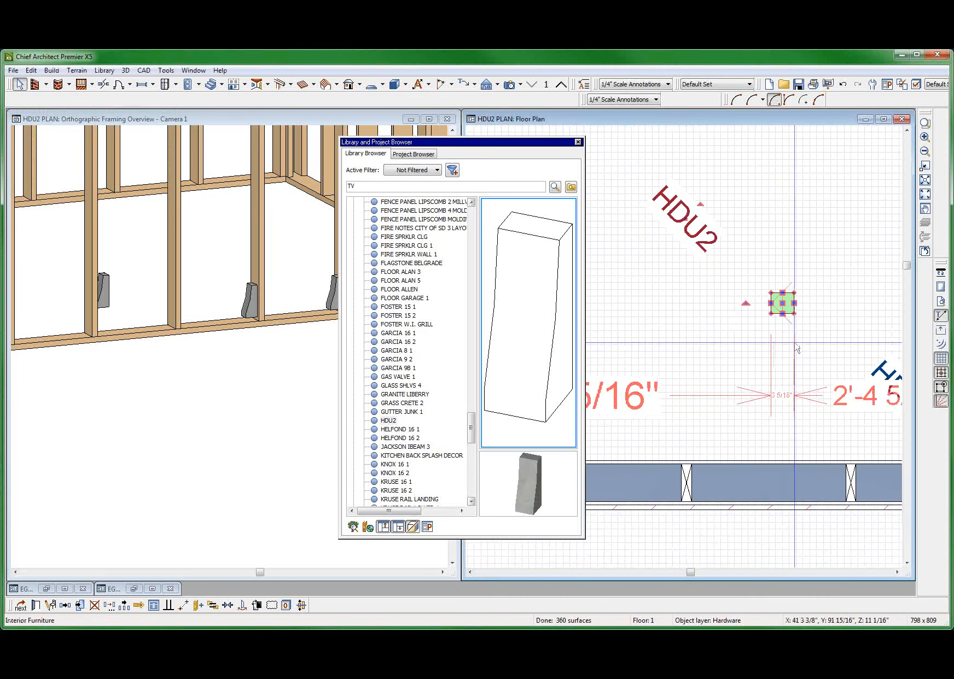
Copy the dot-ended leader line from the nearest wall holdown and place it between the loose HDU2 symbol and its label.
scroll(790, 340, "down", 2)
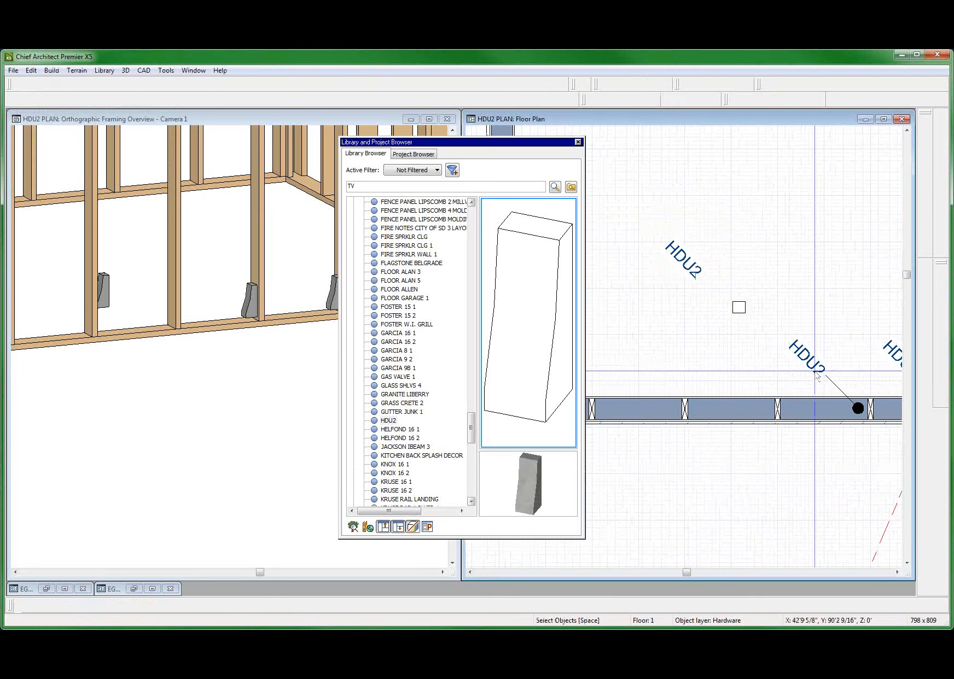
left_click(840, 390)
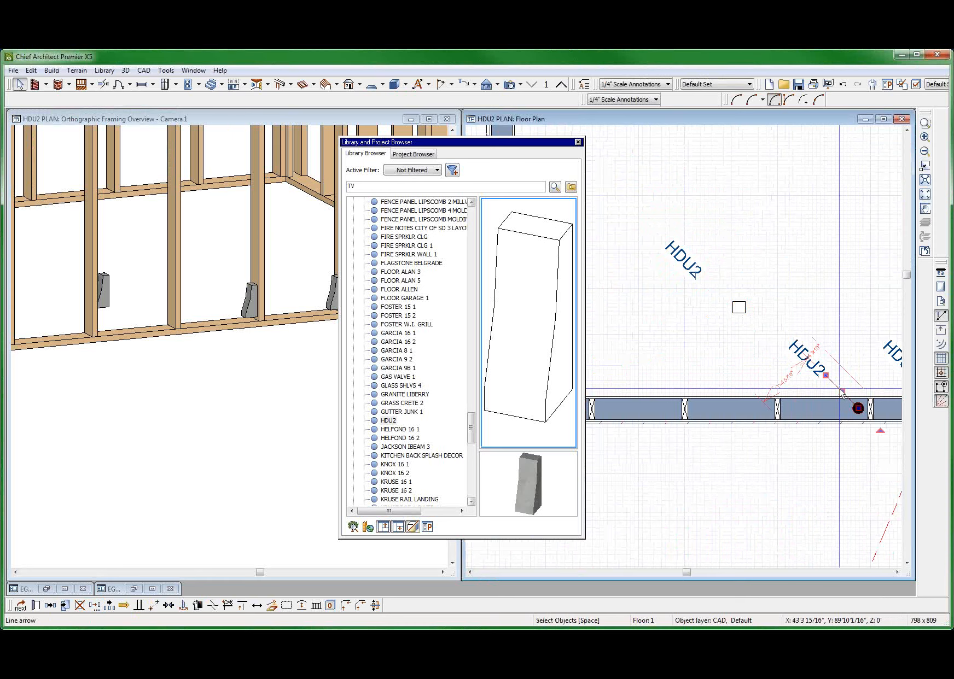
key("ctrl+v")
left_click(711, 296)
scroll(713, 292, "up", 2)
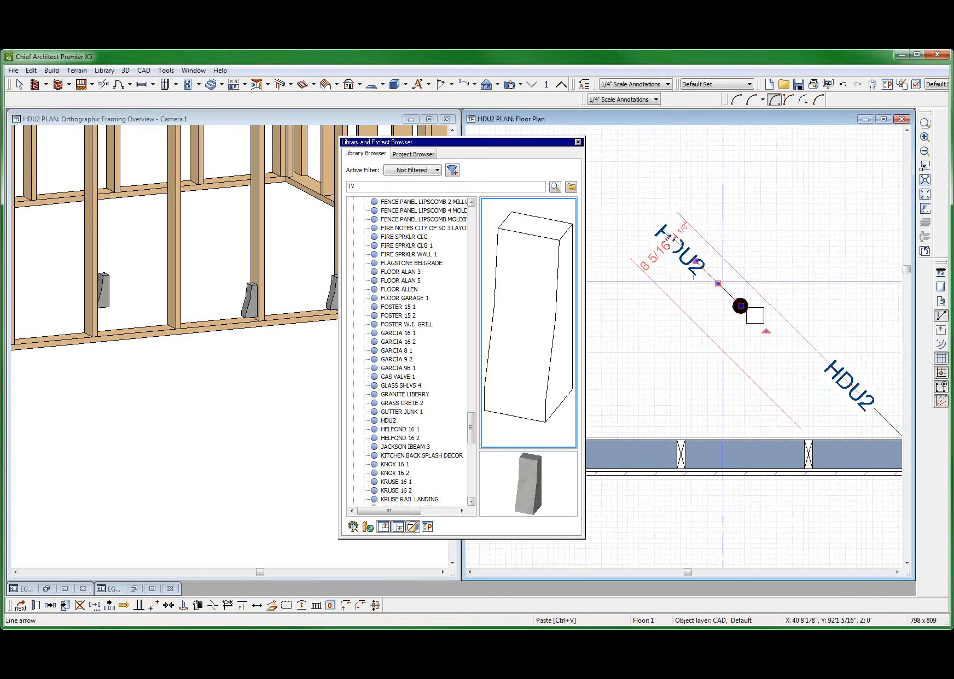
left_click_drag(717, 284, 679, 236)
key("space")
left_click(673, 247)
scroll(689, 272, "down", 5)
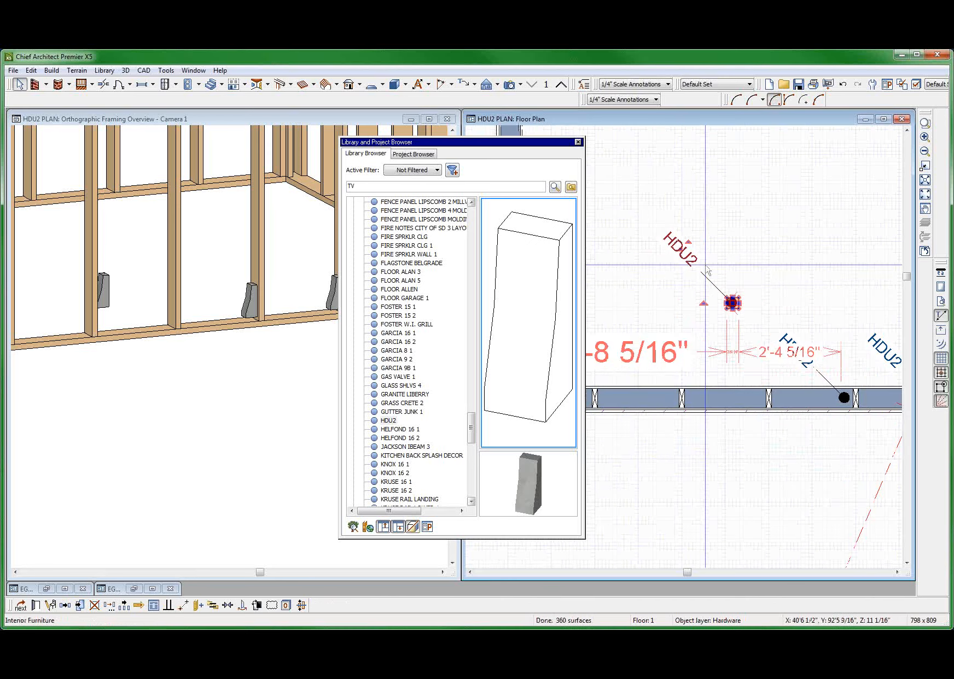
key("space")
Place two more labelled HDU2 holdowns with leaders in the lower wall, at the next two studs left of the existing pair.
scroll(751, 328, "down", 3)
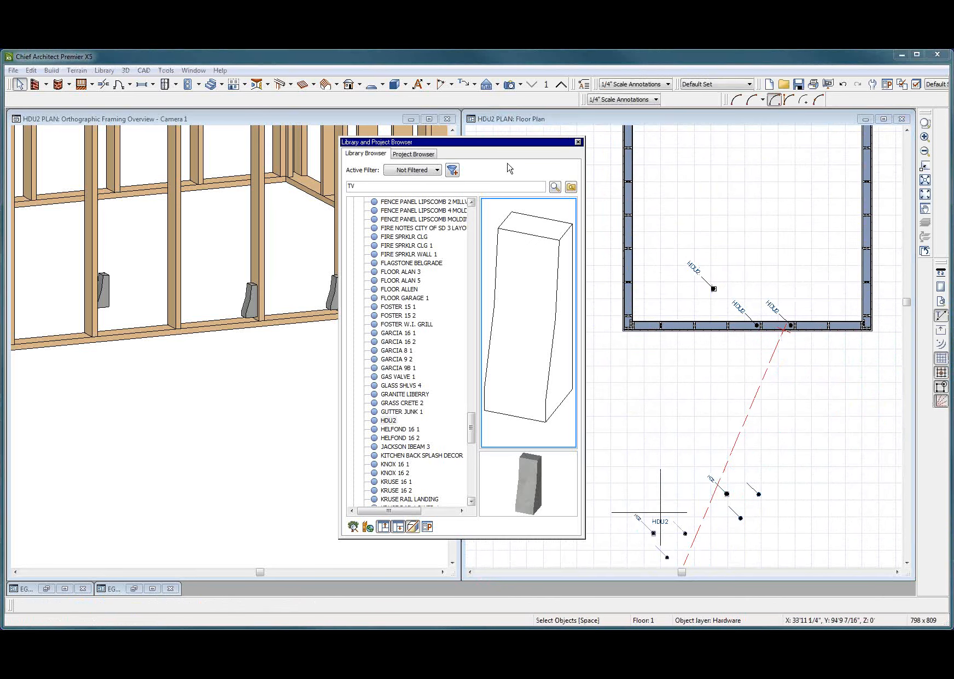
left_click_drag(517, 143, 522, 150)
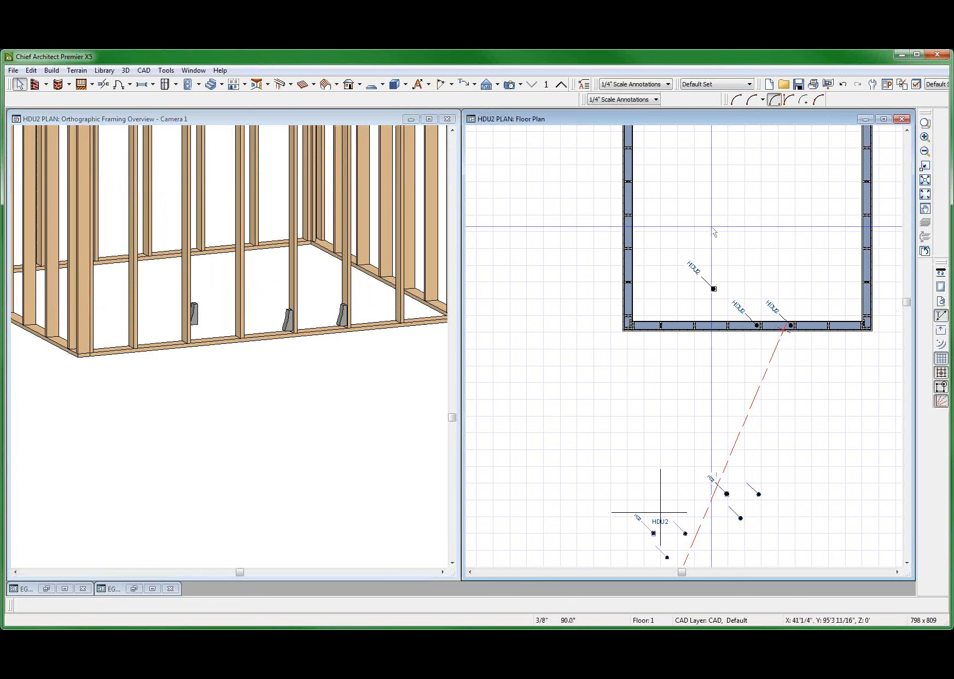
mouse_move(662, 239)
left_mouse_down()
mouse_move(727, 305)
mouse_move(690, 281)
mouse_move(705, 398)
mouse_move(737, 403)
left_mouse_up()
scroll(711, 274, "up", 5)
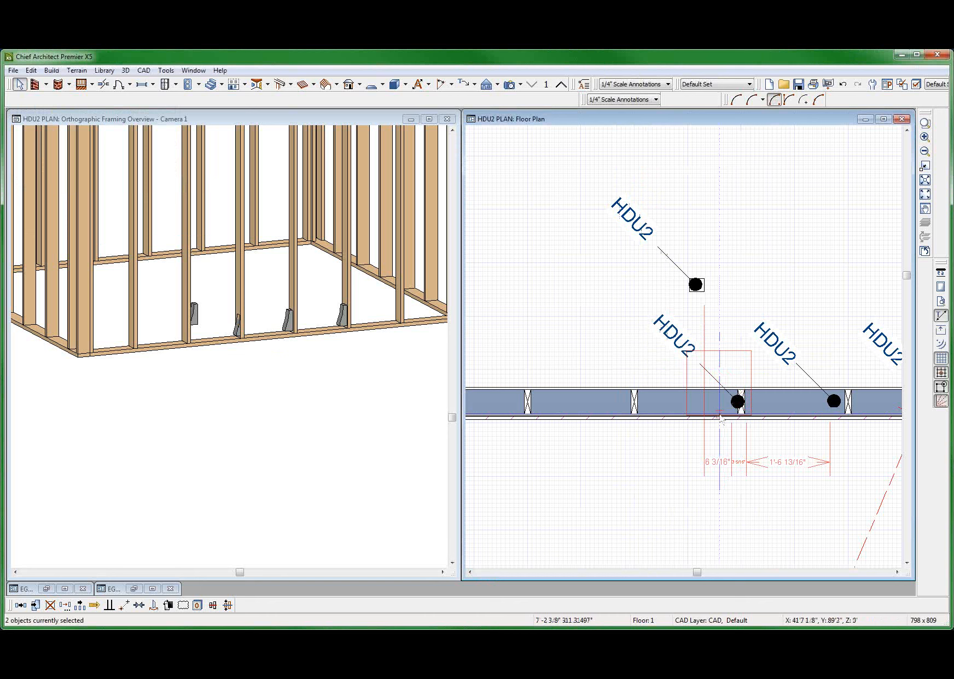
left_click(621, 403)
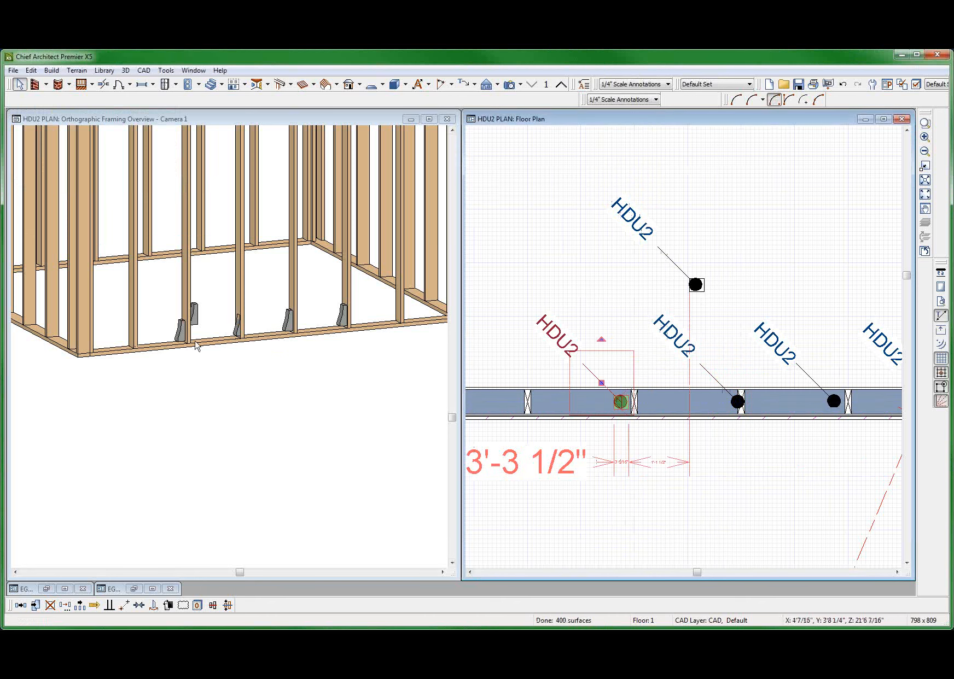
scroll(488, 424, "down", 3)
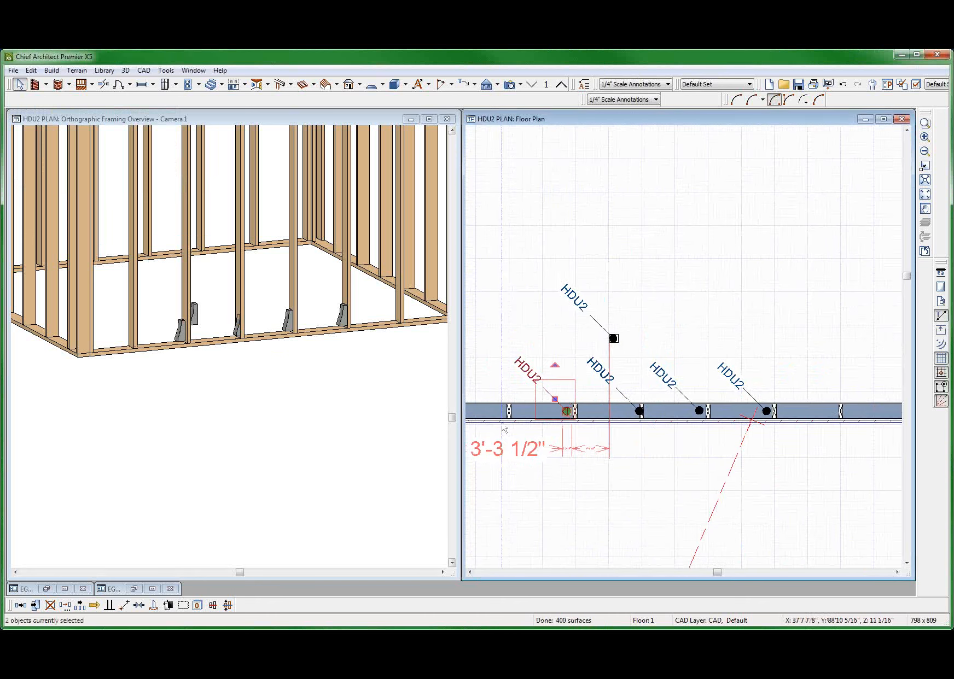
left_click(565, 360)
Add an HDU2 text note with an arrow in the open floor area above the holdowns.
scroll(573, 357, "up", 3)
scroll(607, 377, "up", 1)
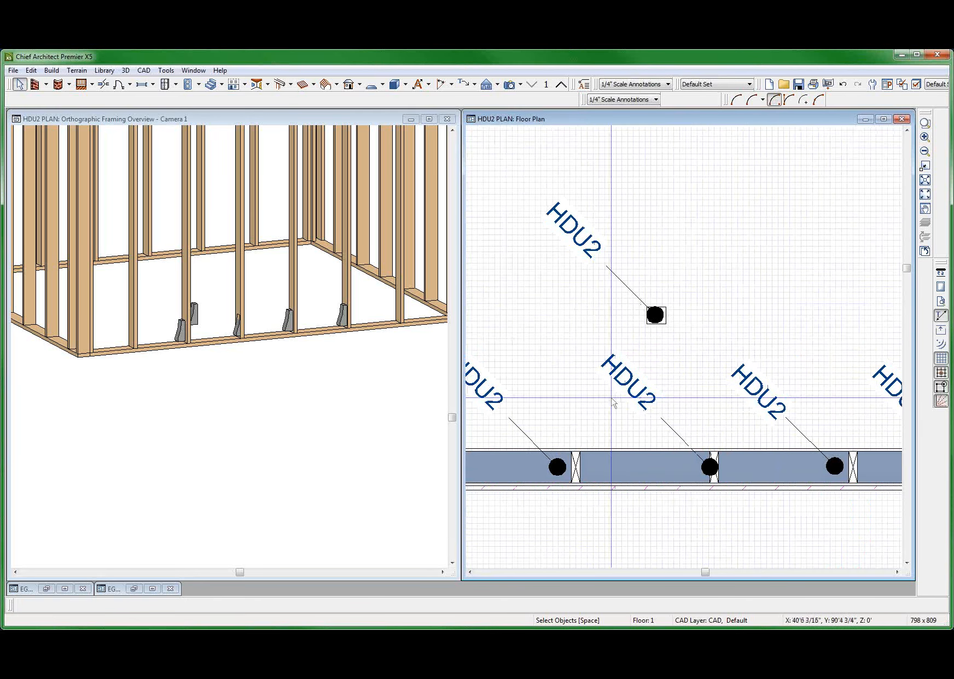
scroll(682, 439, "down", 1)
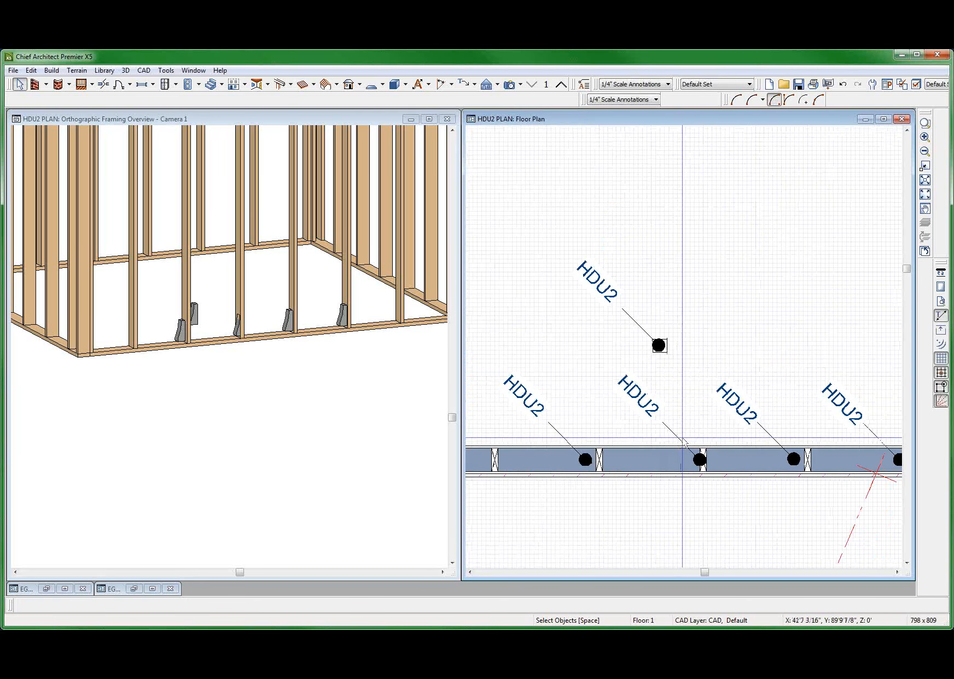
scroll(651, 430, "down", 1)
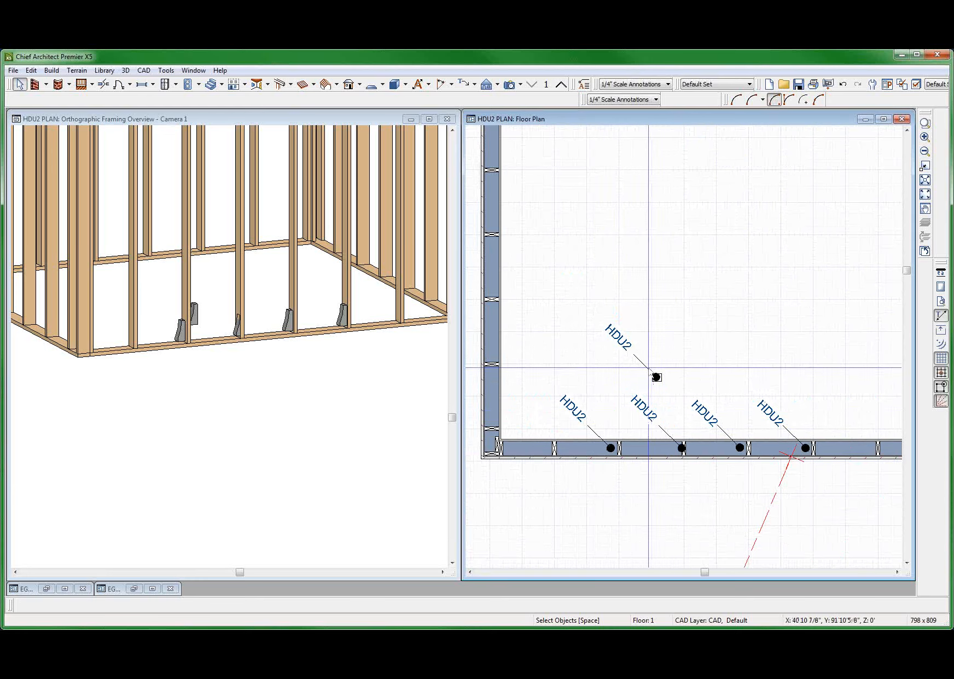
key("y")
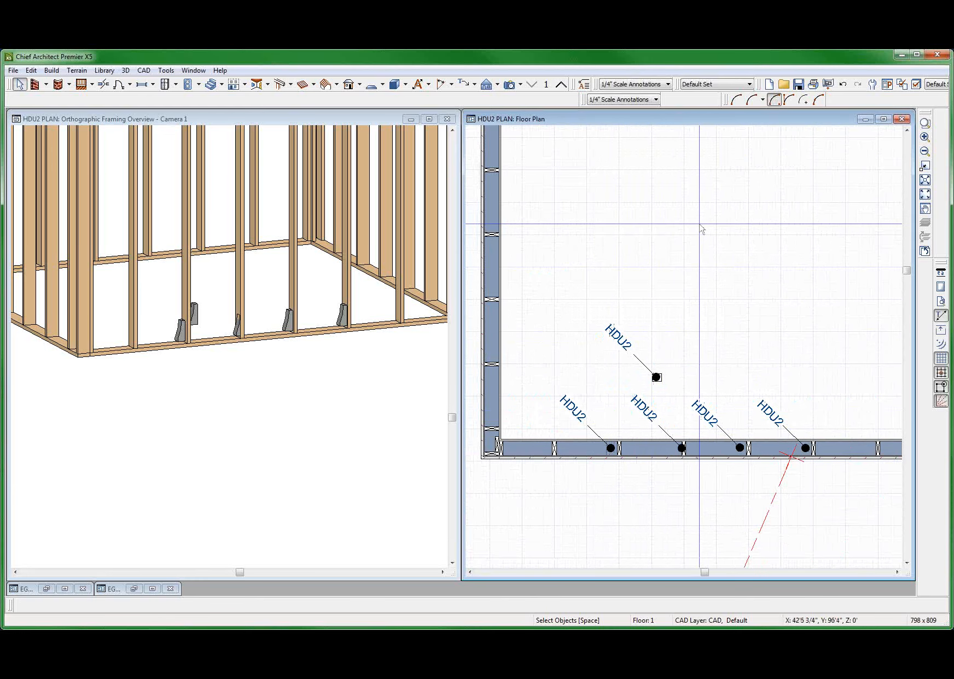
left_click(703, 231)
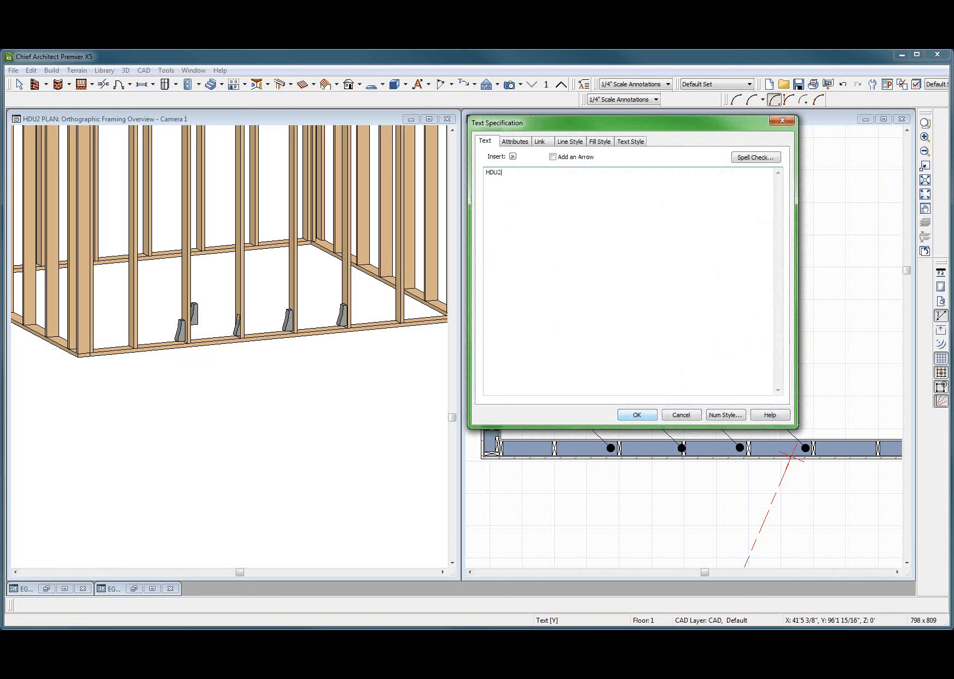
left_click(572, 160)
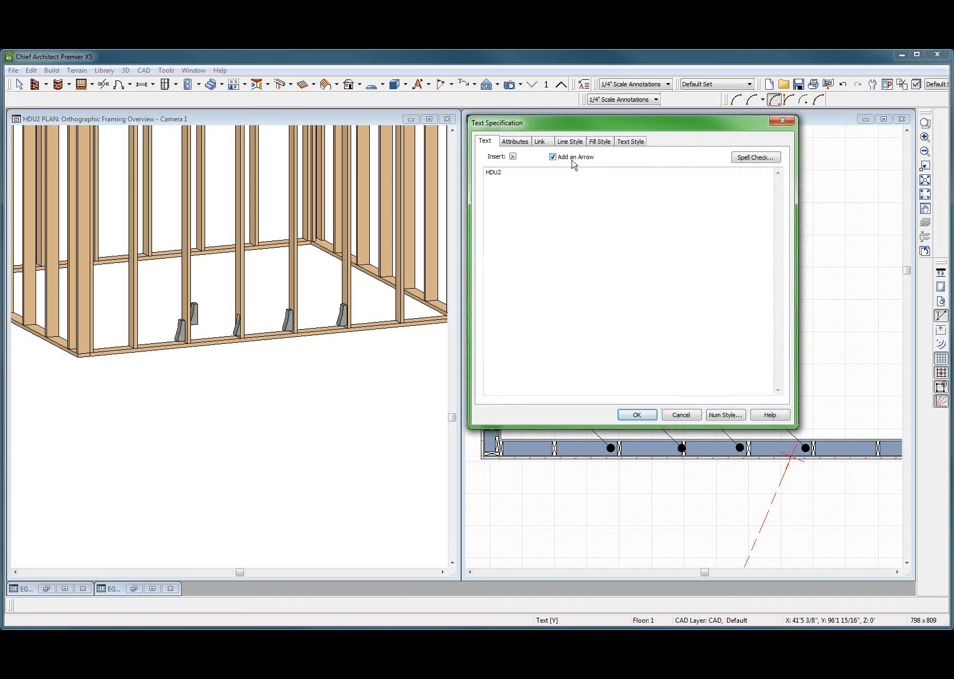
key("Return")
key("space")
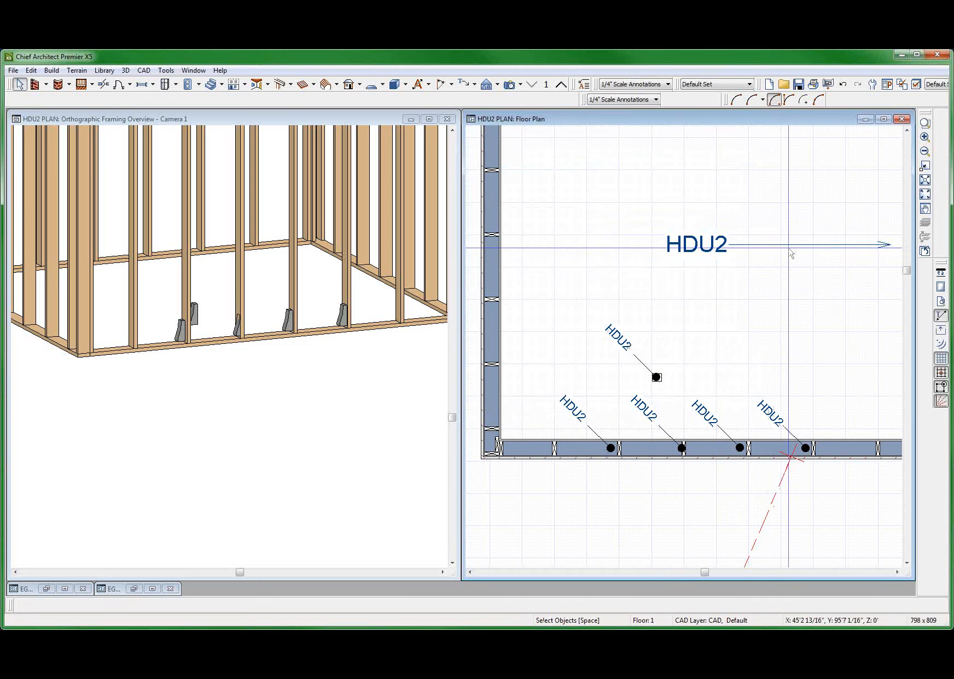
Shorten the new text note's arrow to about 2'-6" and change its arrowhead type to a solid dot.
left_click(788, 247)
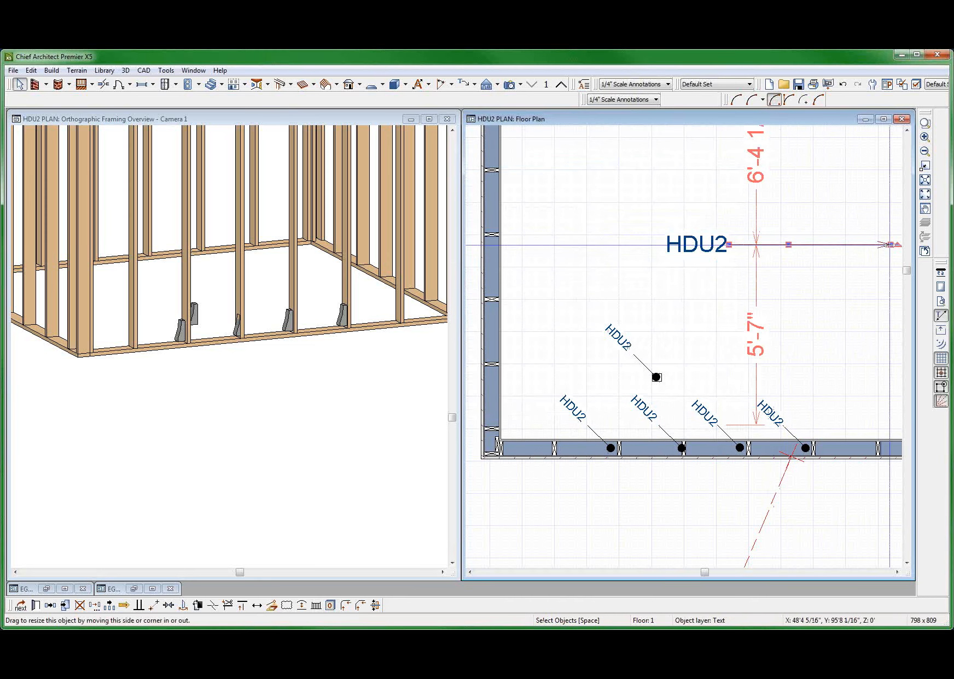
left_click_drag(890, 245, 807, 247)
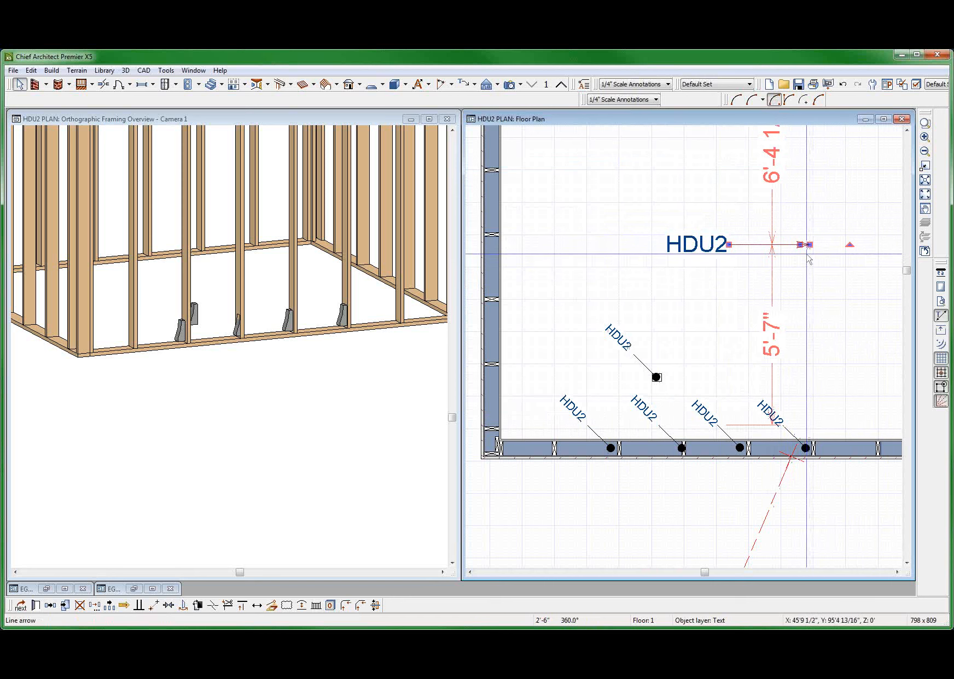
double_click(803, 244)
left_click(79, 81)
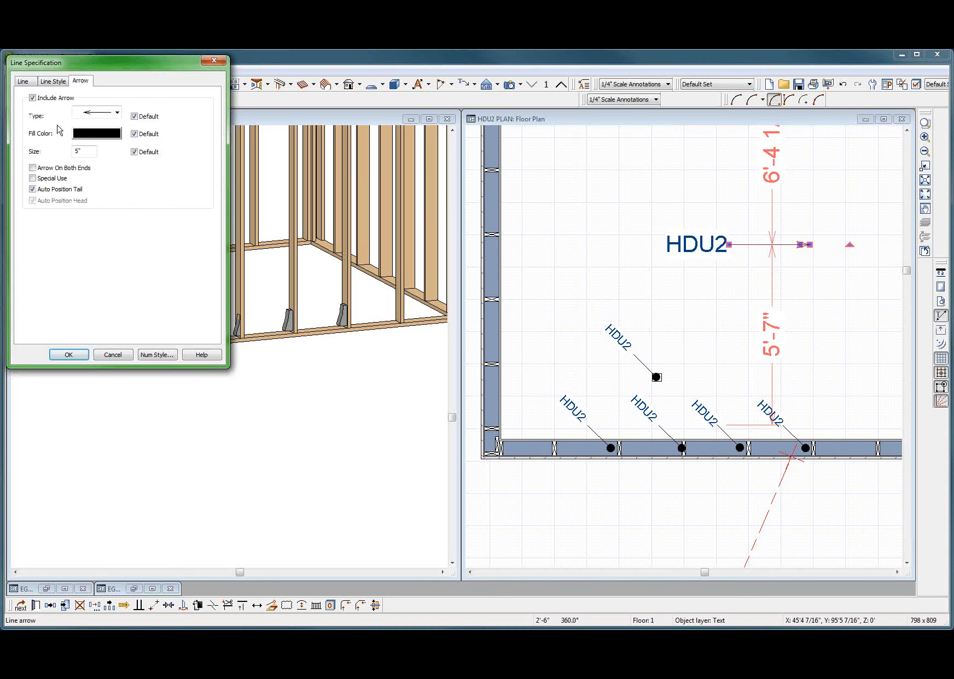
left_click(106, 113)
left_click(100, 220)
key("Return")
Apply the 1/2" Text Style to the new HDU2 text note.
left_click(706, 246)
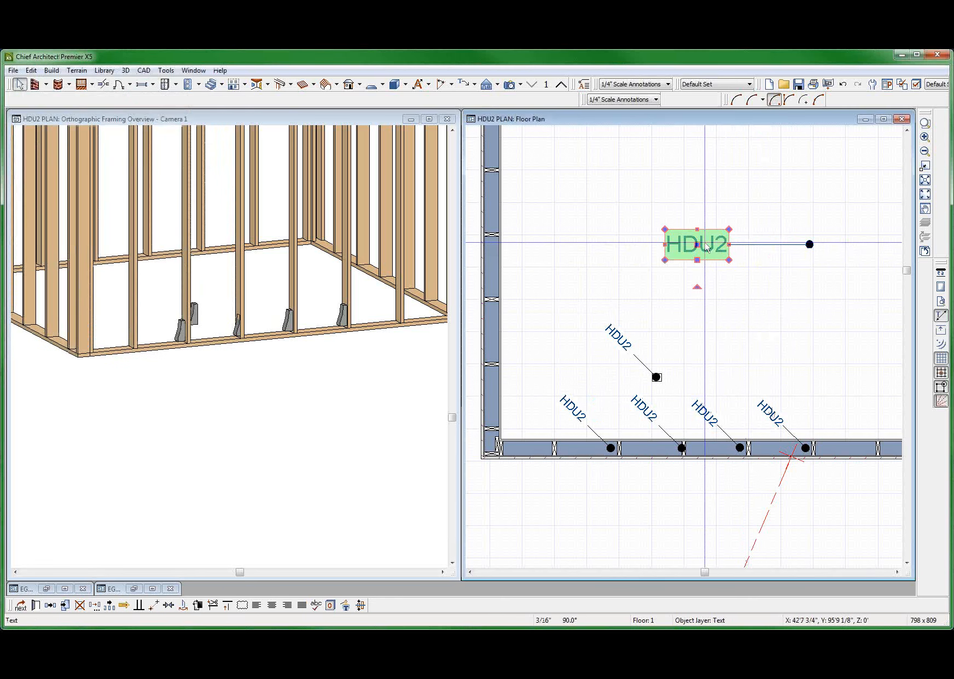
double_click(706, 246)
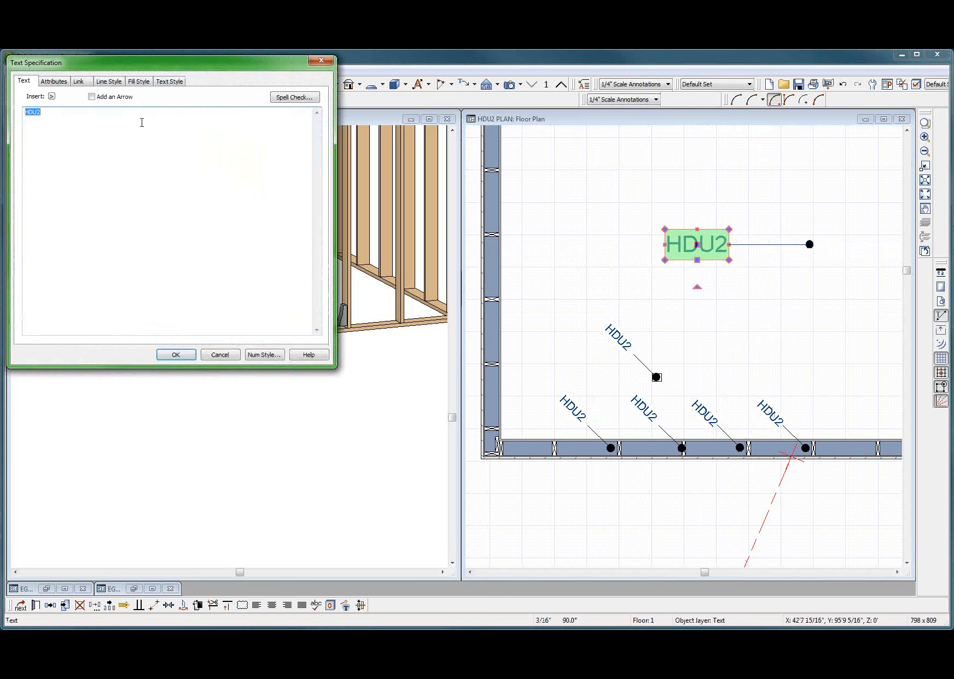
left_click(170, 81)
left_click(111, 113)
left_click(111, 122)
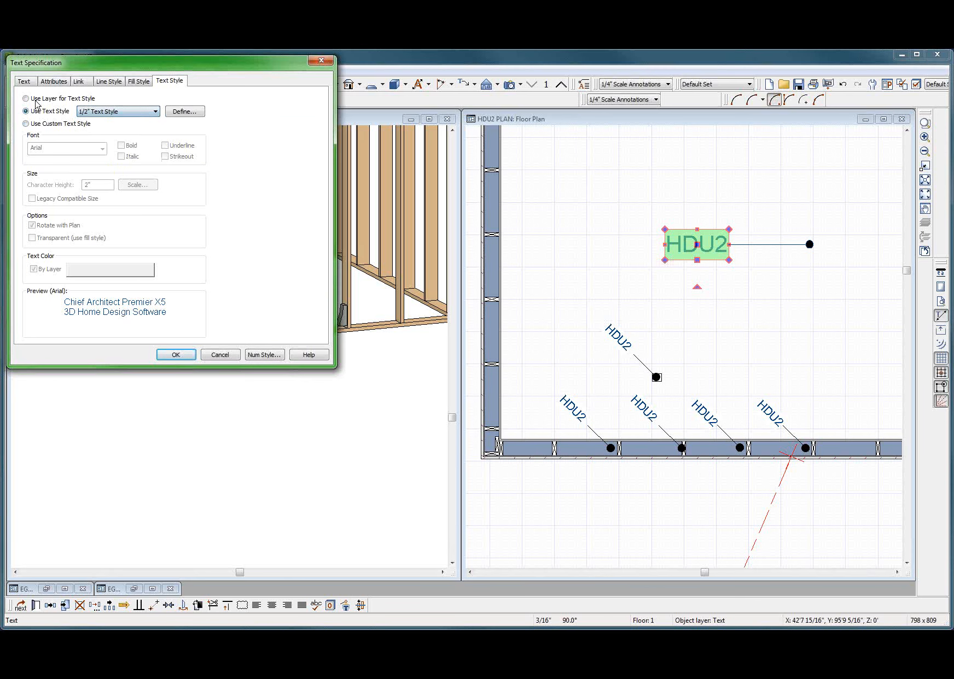
key("Return")
Rotate the HDU2 text note together with its dot-ended arrow to a -45° diagonal.
left_click(807, 244)
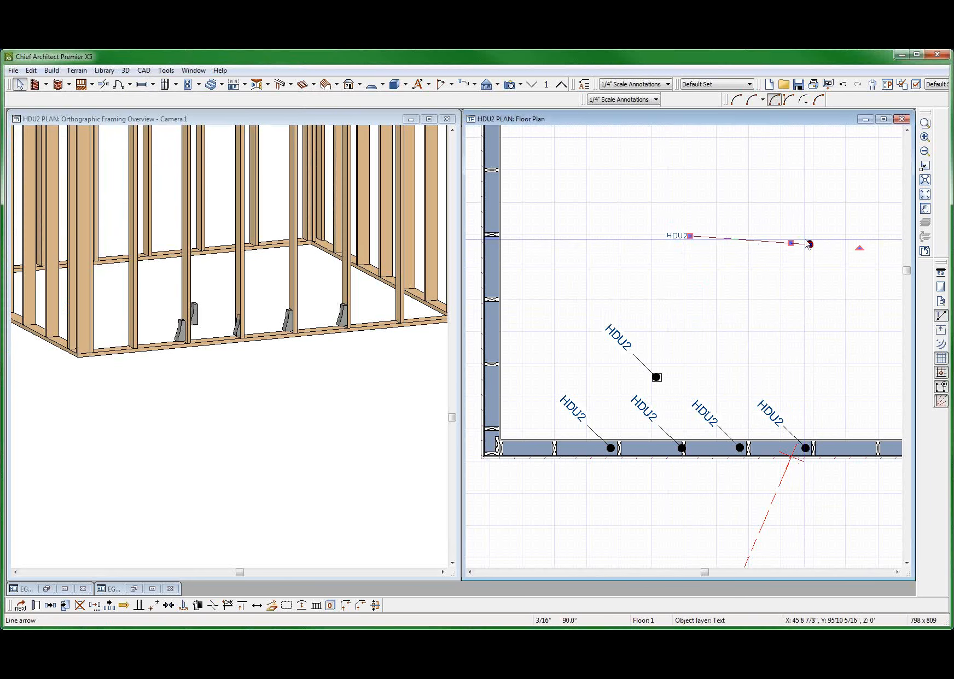
left_click_drag(810, 245, 721, 217)
scroll(797, 322, "down", 2)
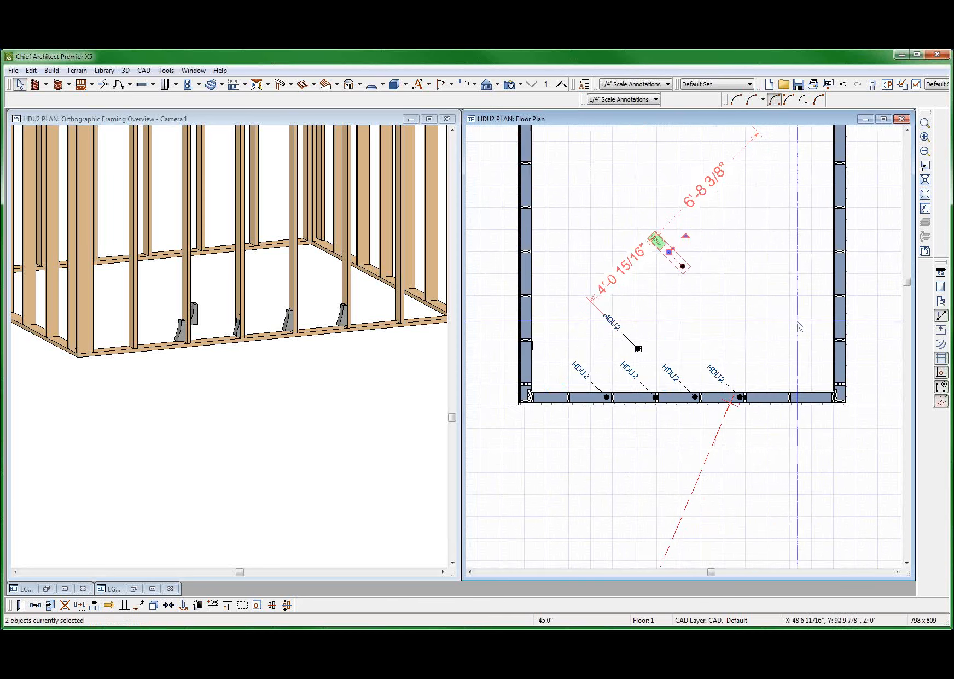
Place two copies of the diagonal HDU2 note and leader along the lower wall, the second with its dot at the corner stud.
scroll(797, 327, "up", 1)
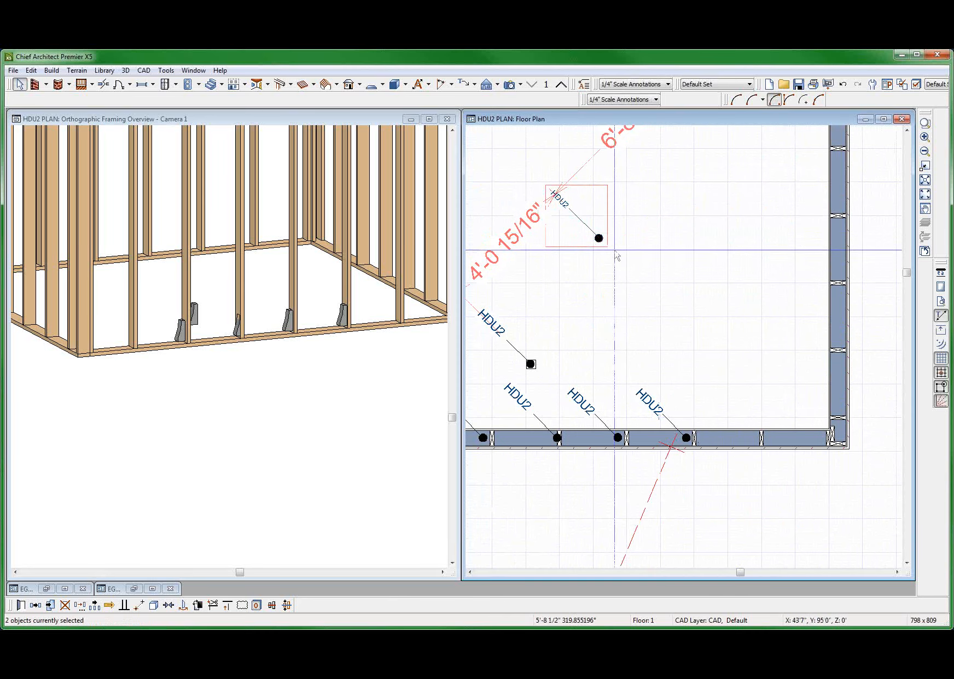
left_click(752, 436)
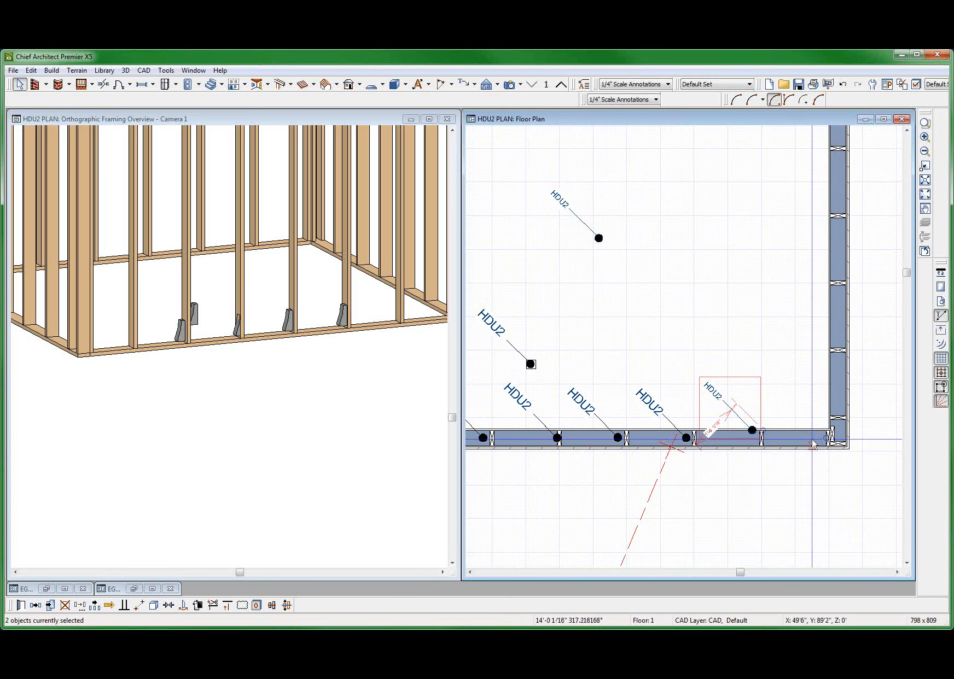
scroll(820, 443, "up", 2)
left_click(834, 444)
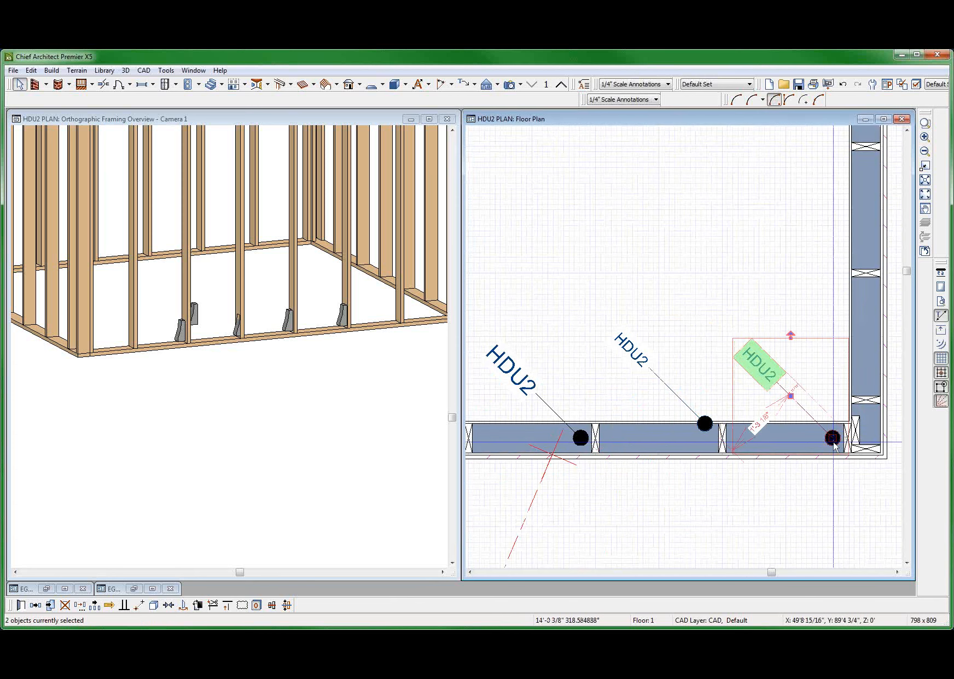
scroll(831, 446, "down", 2)
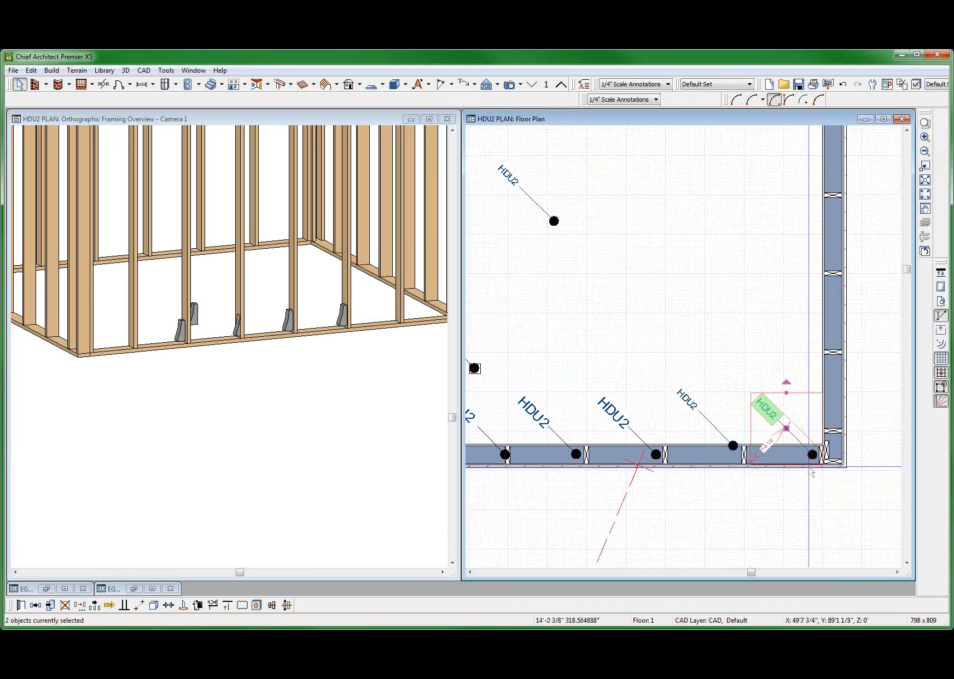
Check the size and floor-to-bottom settings in the specification of the 3D holdown nearest the wall's right corner.
left_click(350, 415)
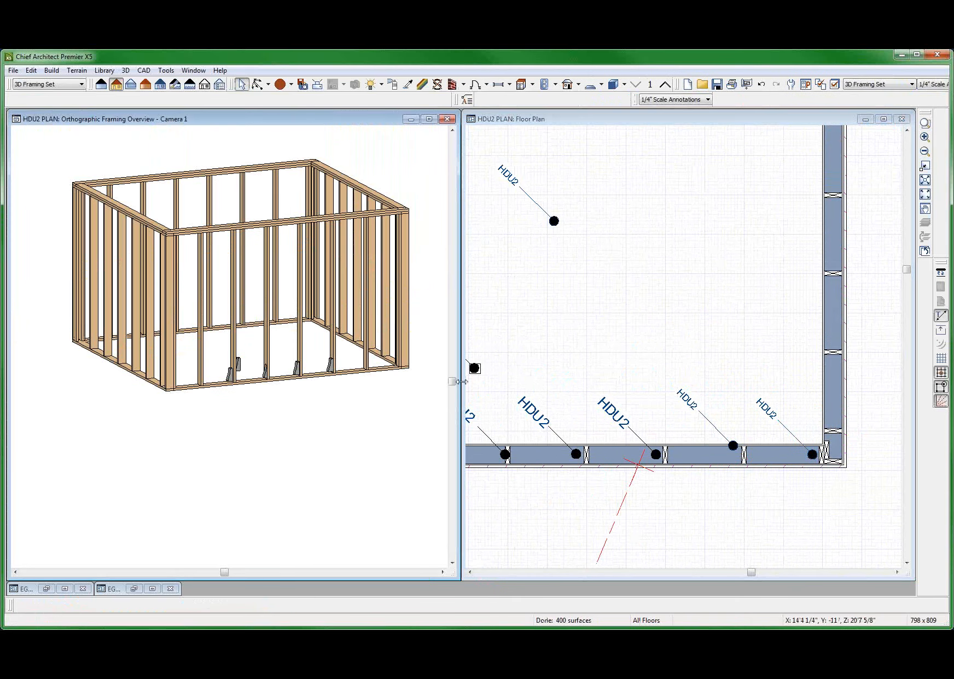
scroll(414, 414, "up", 3)
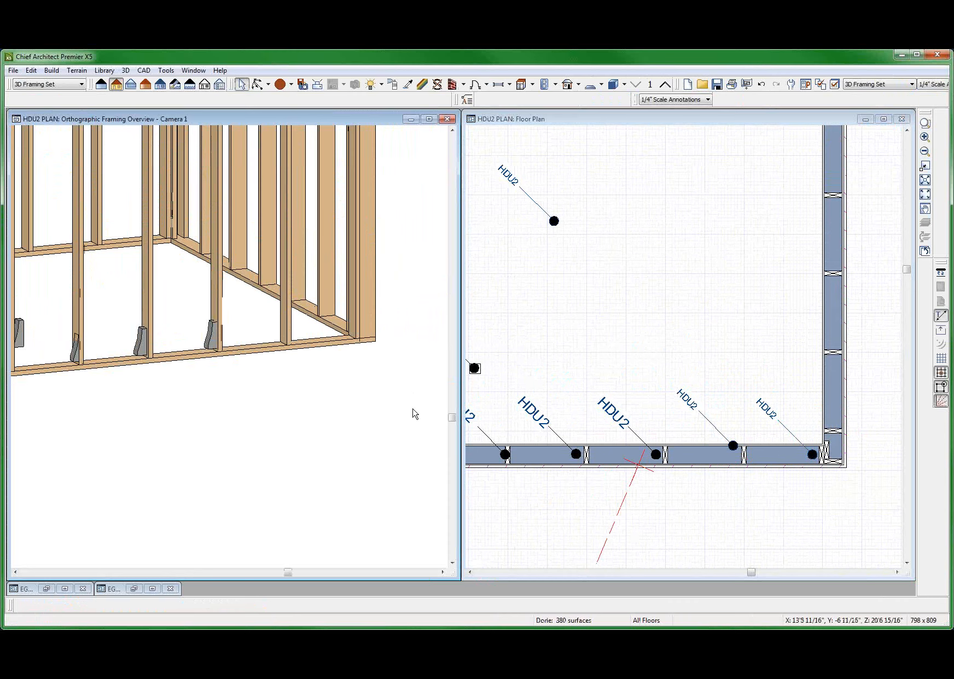
scroll(170, 340, "up", 3)
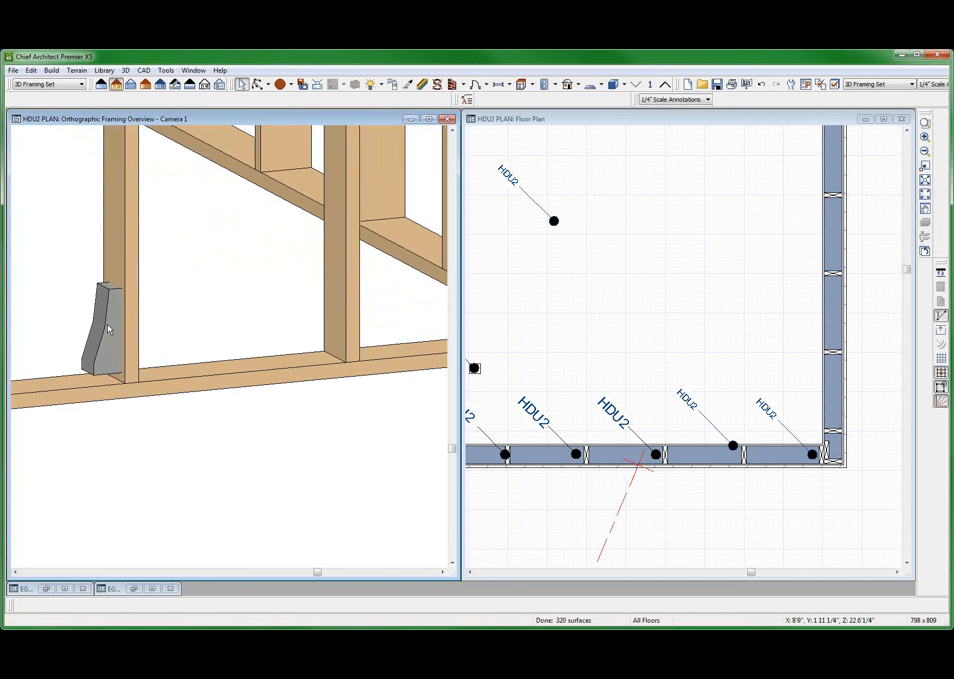
left_click(107, 328)
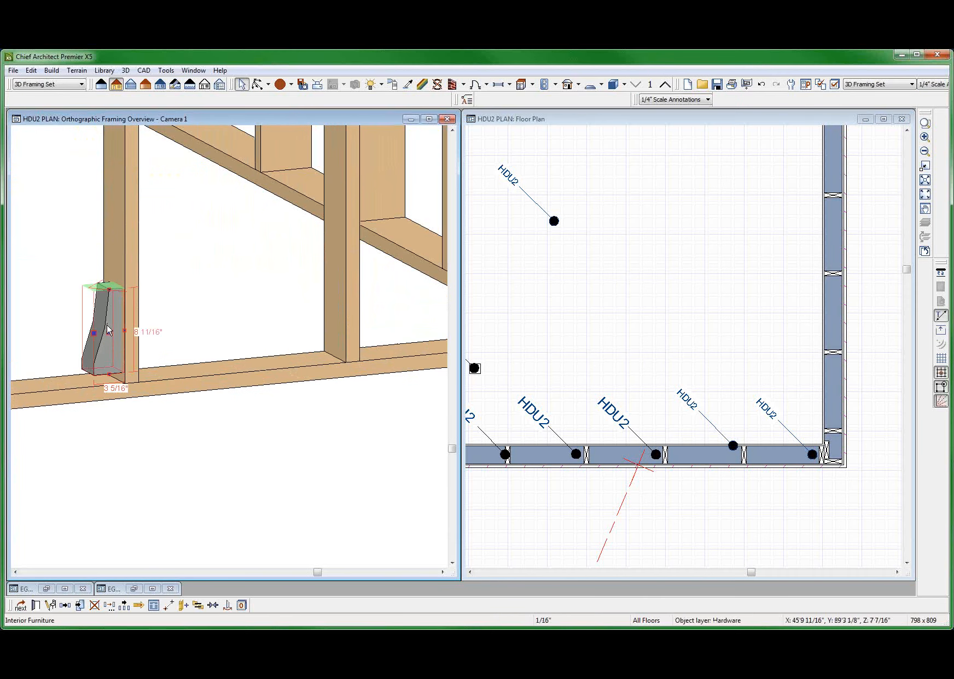
double_click(107, 328)
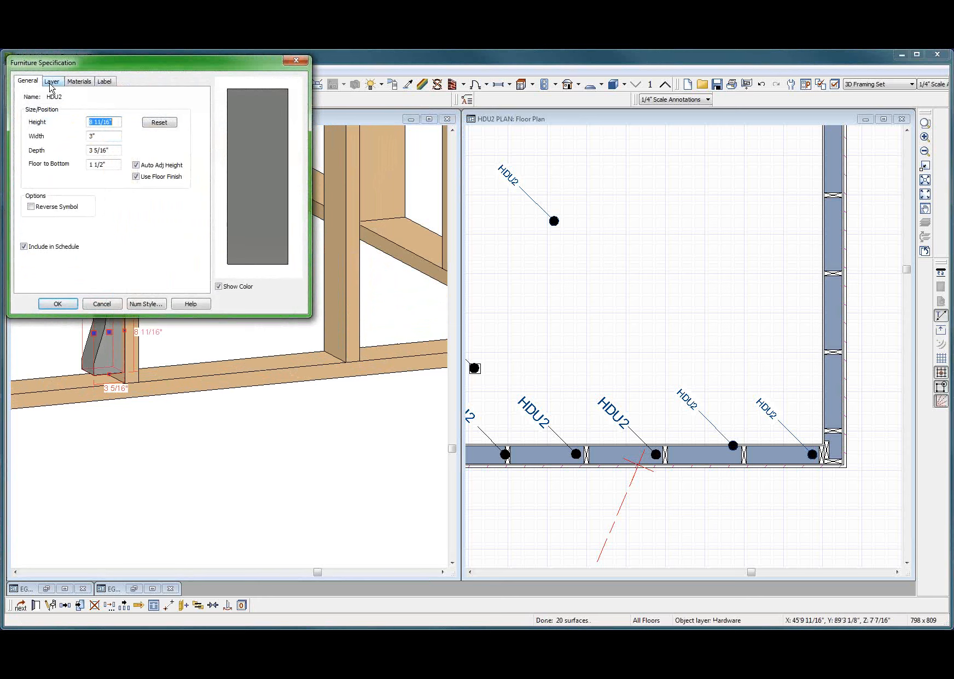
left_click(102, 304)
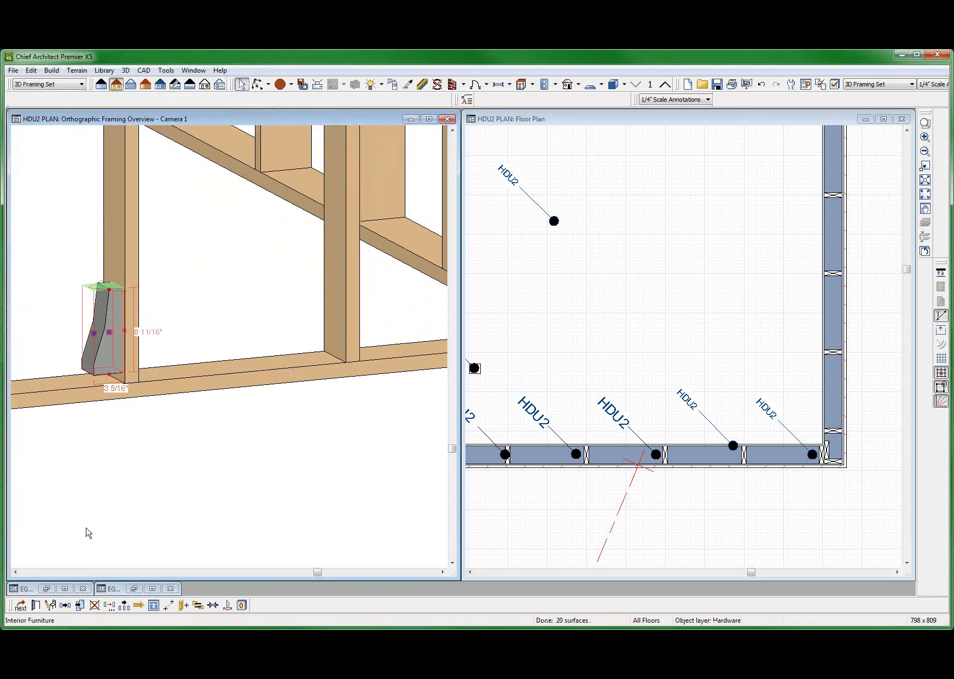
Review the selected holdown's symbol specification, including its 2D block and height-off-floor options.
left_click(50, 606)
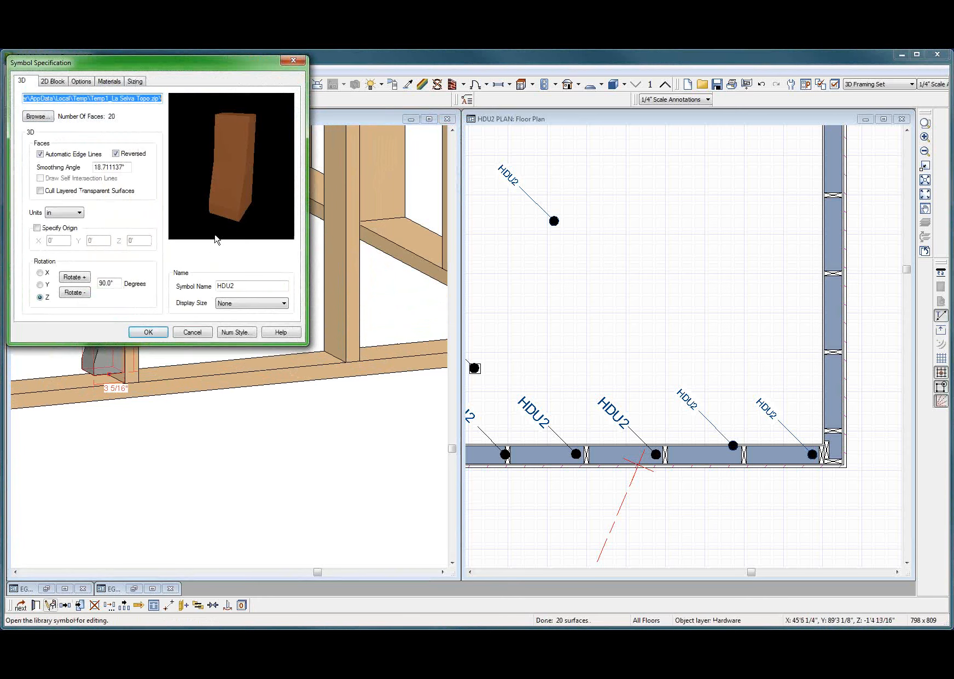
left_click(52, 82)
left_click(82, 82)
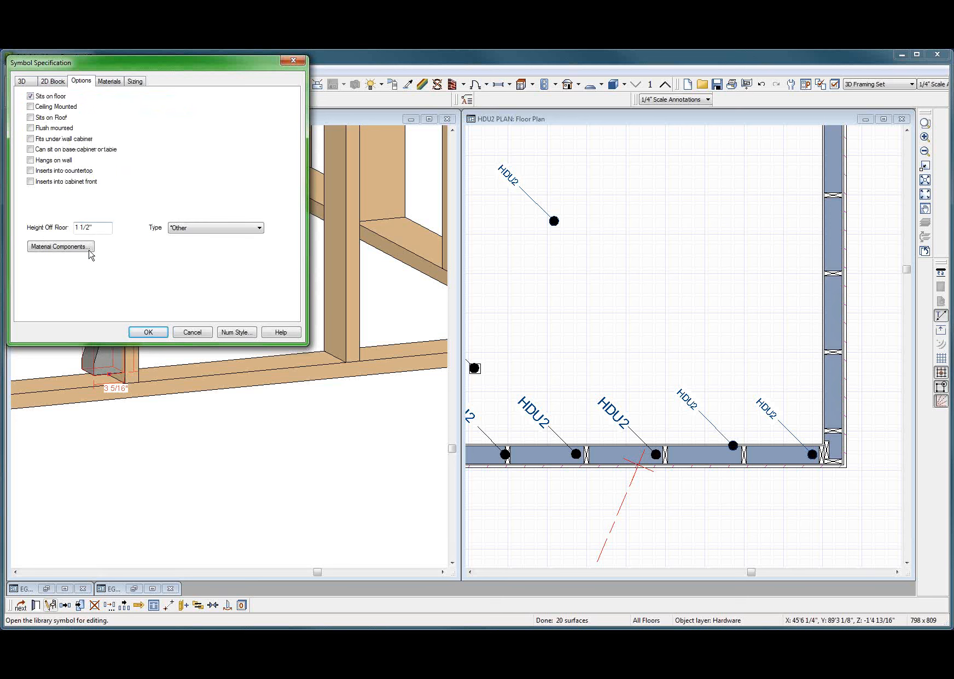
left_click(185, 335)
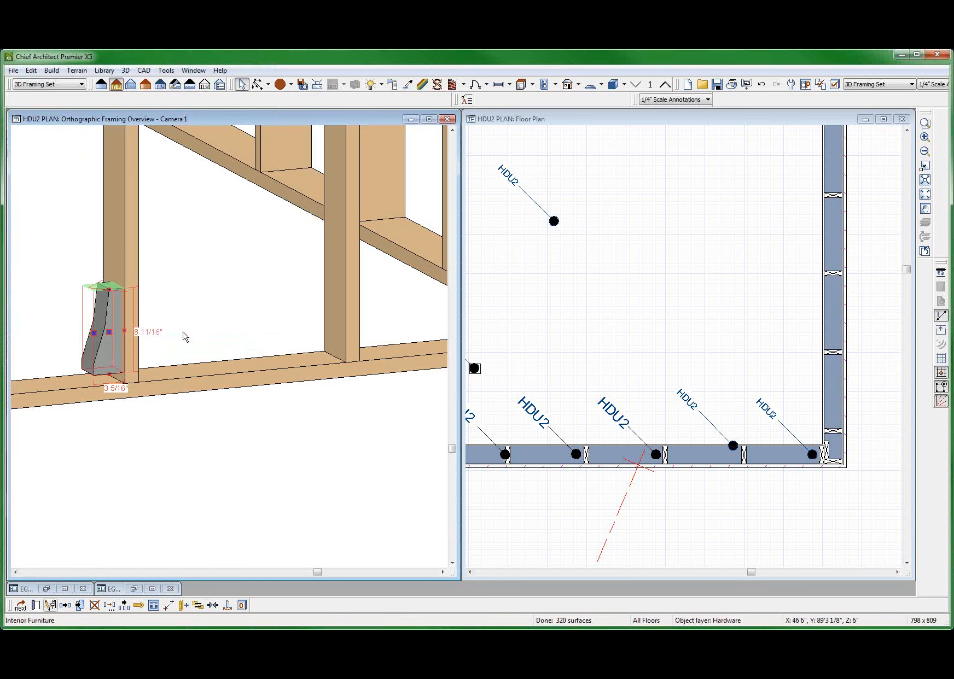
left_click(187, 350)
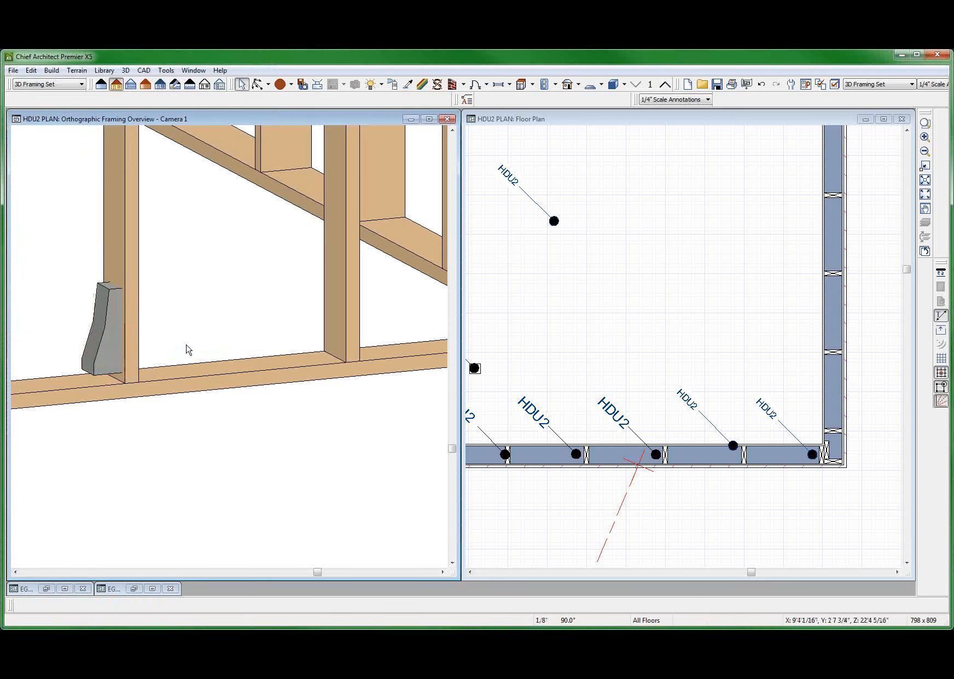
Specify an origin for the HDU2 symbol with a Z offset of 2".
middle_click_drag(186, 345, 228, 347)
right_click(105, 343)
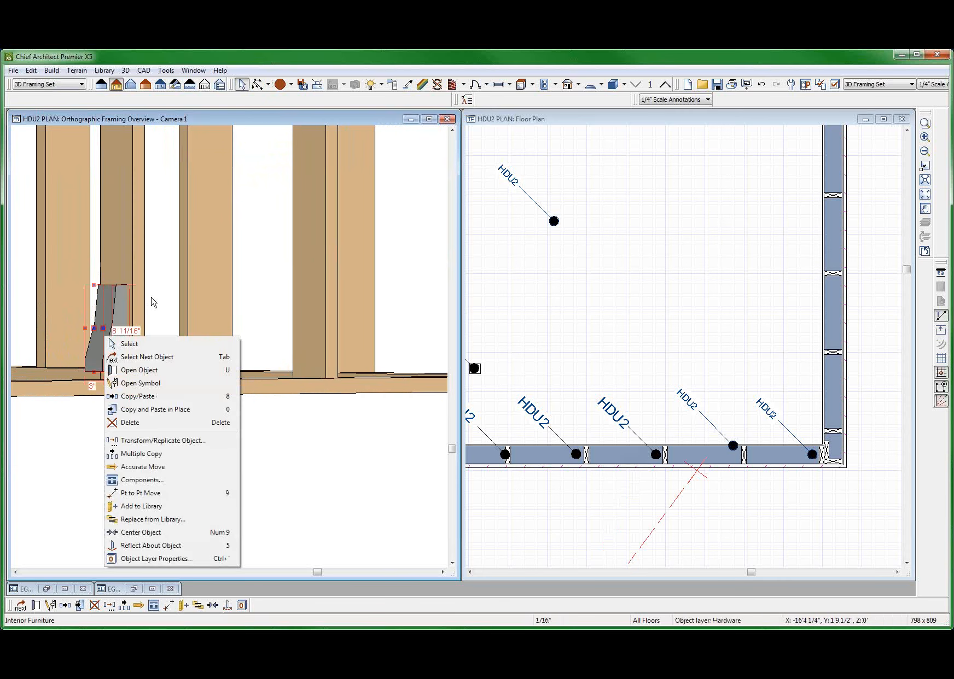
left_click(140, 383)
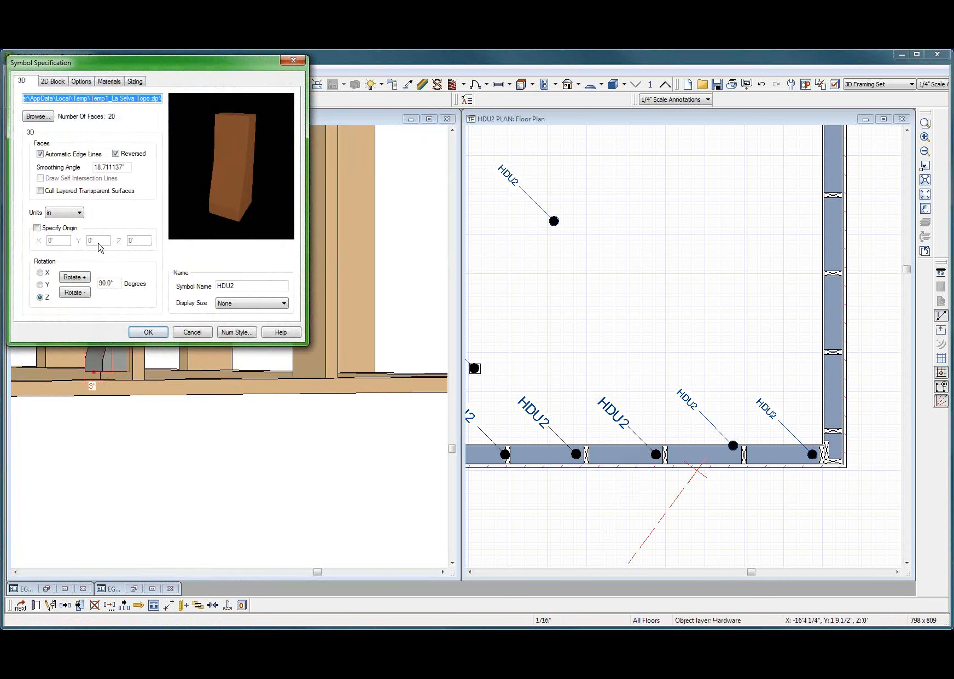
left_click(37, 228)
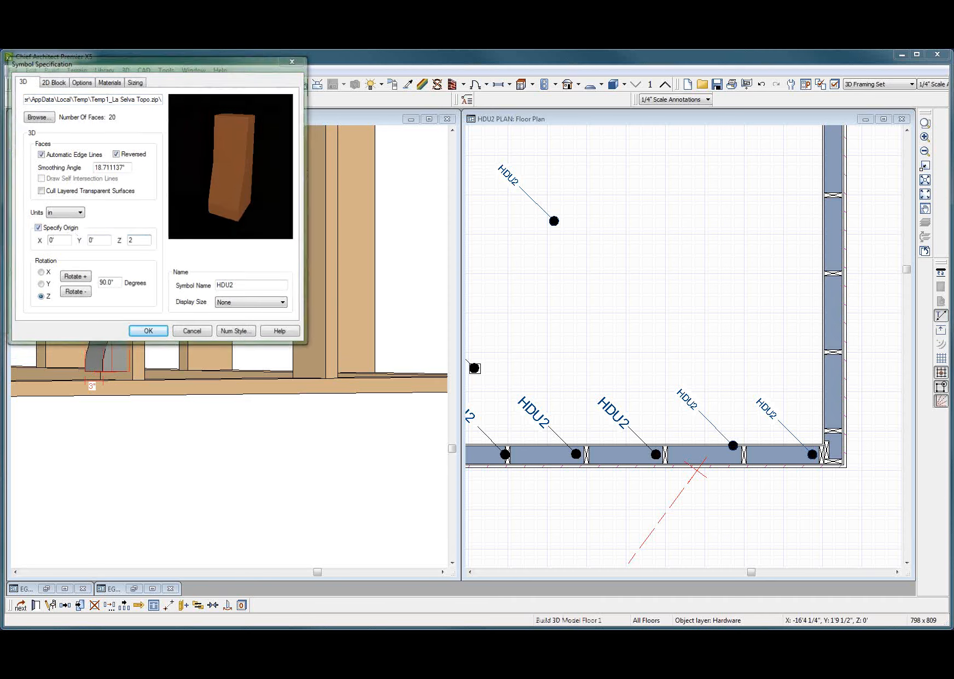
key("Return")
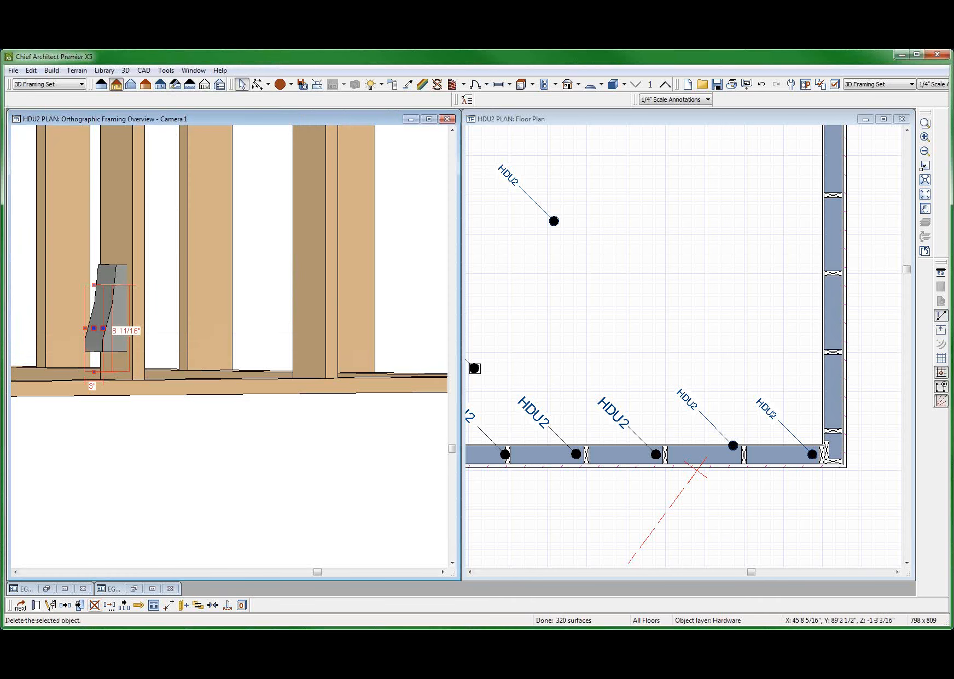
Set the HDU2 symbol's specified origin to a Z offset of -1.5".
left_click(50, 605)
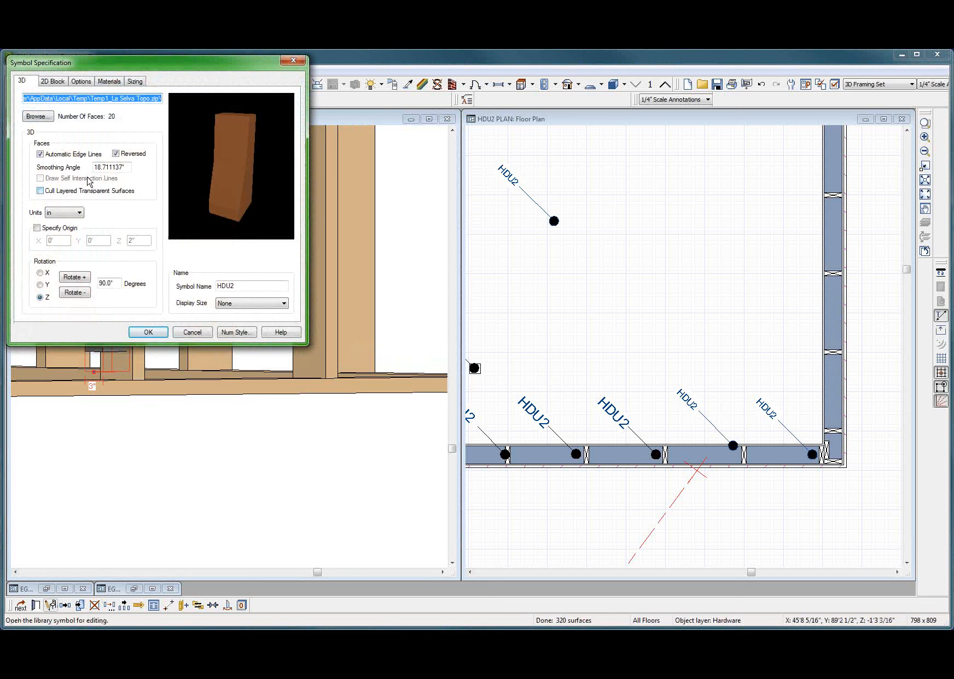
left_click(64, 214)
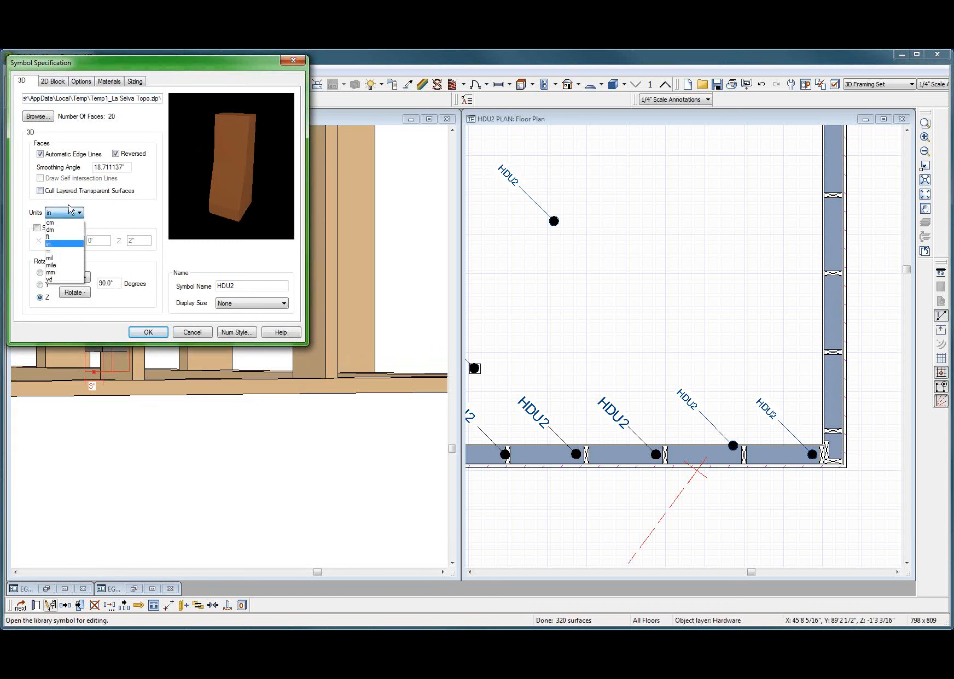
left_click(71, 213)
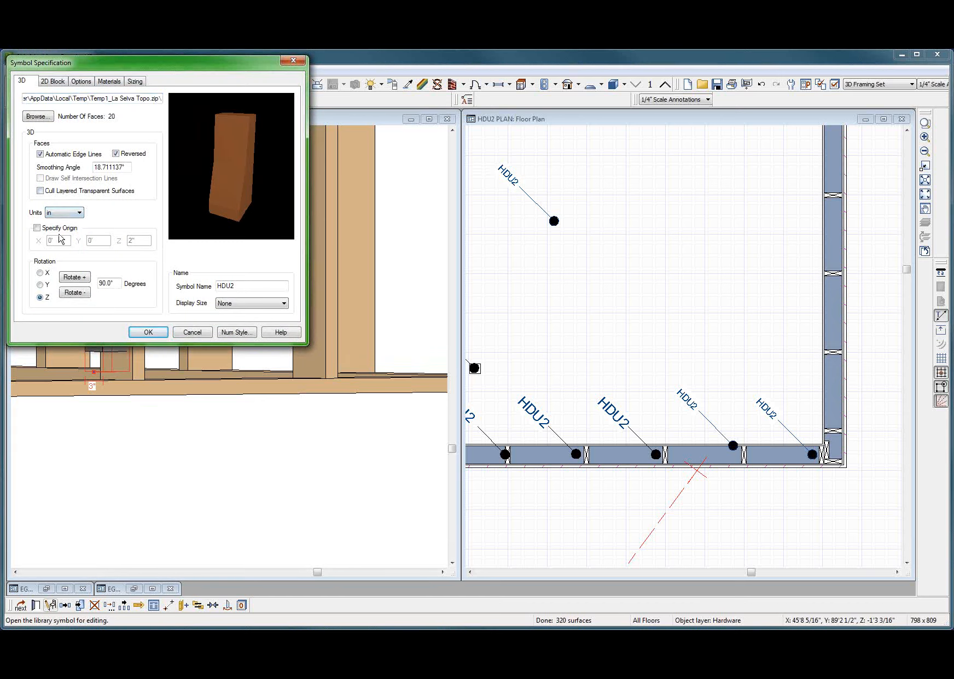
left_click(44, 225)
double_click(131, 240)
type("-1.5")
key("Return")
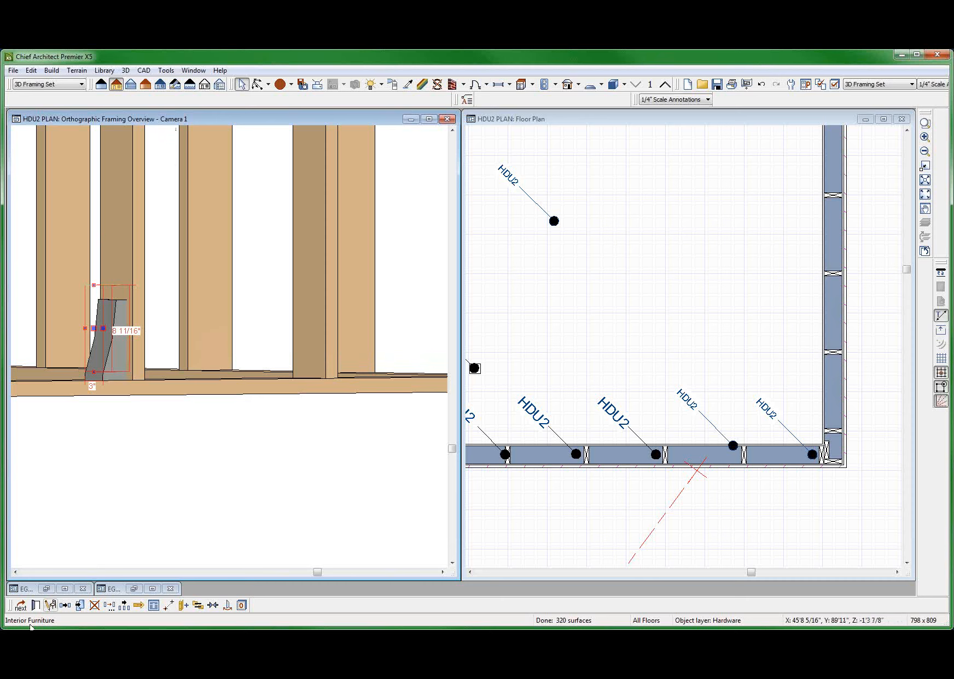
Set the HDU2 symbol's height off floor to 0.
left_click(51, 605)
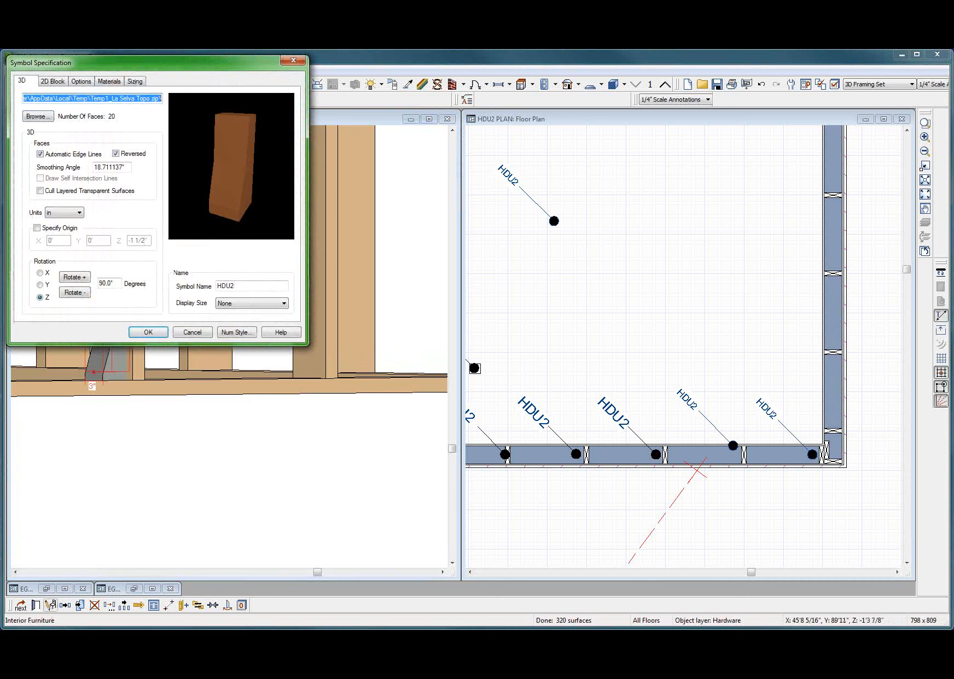
left_click(80, 81)
left_click_drag(93, 228, 75, 227)
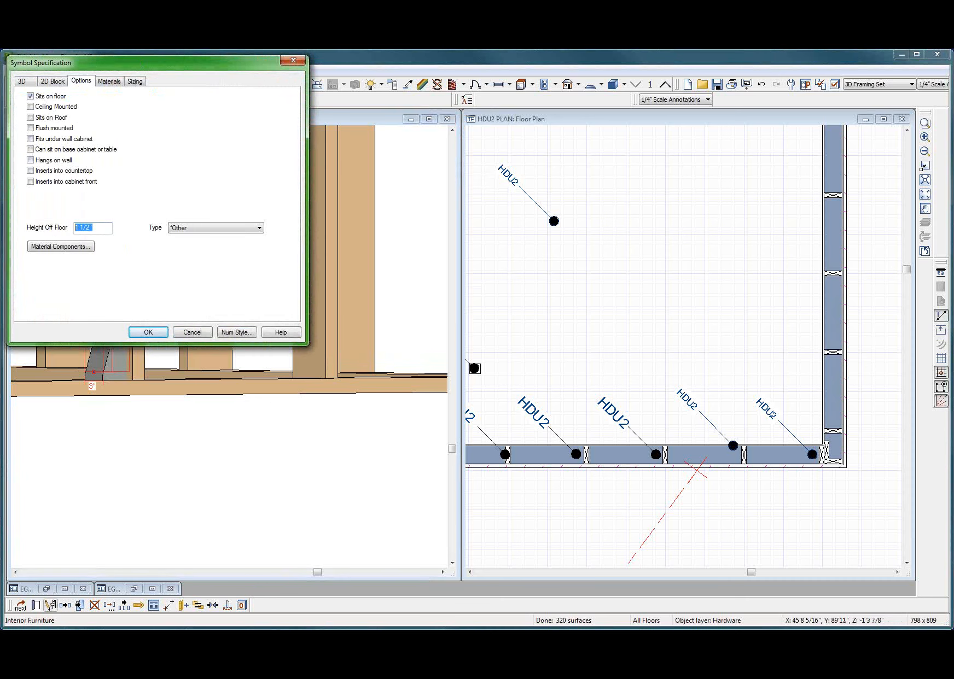
type("0")
key("Return")
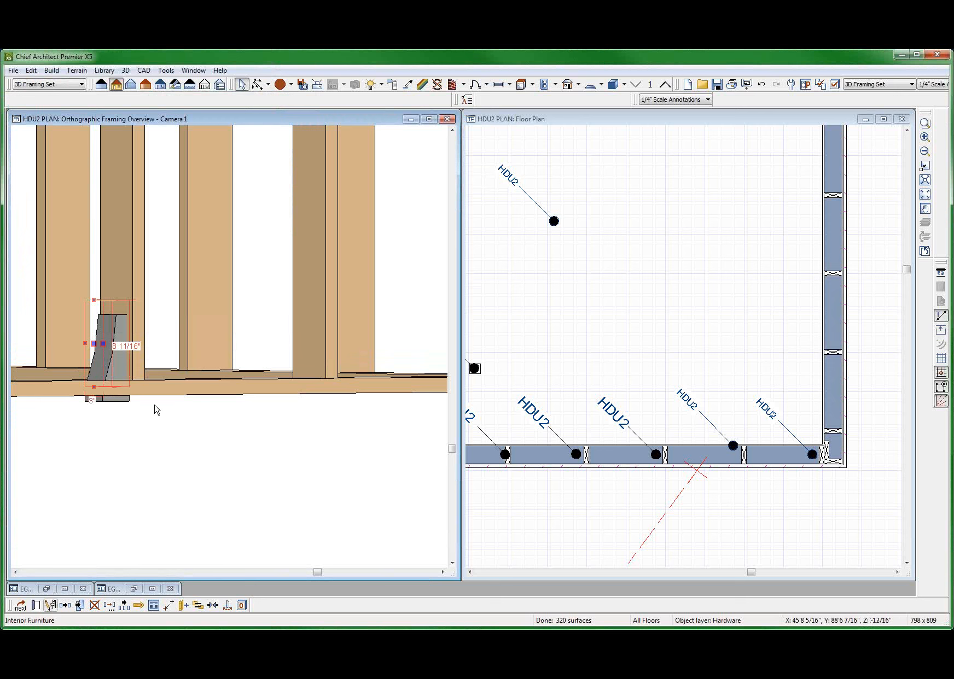
Remove the Z origin offset from the HDU2 symbol.
left_click(50, 605)
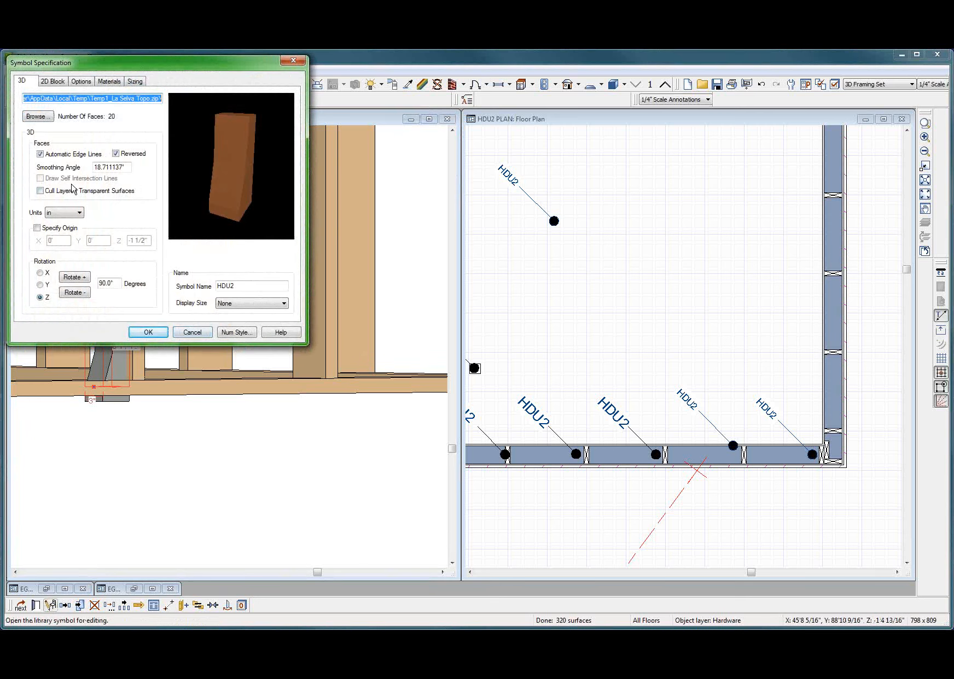
left_click(59, 228)
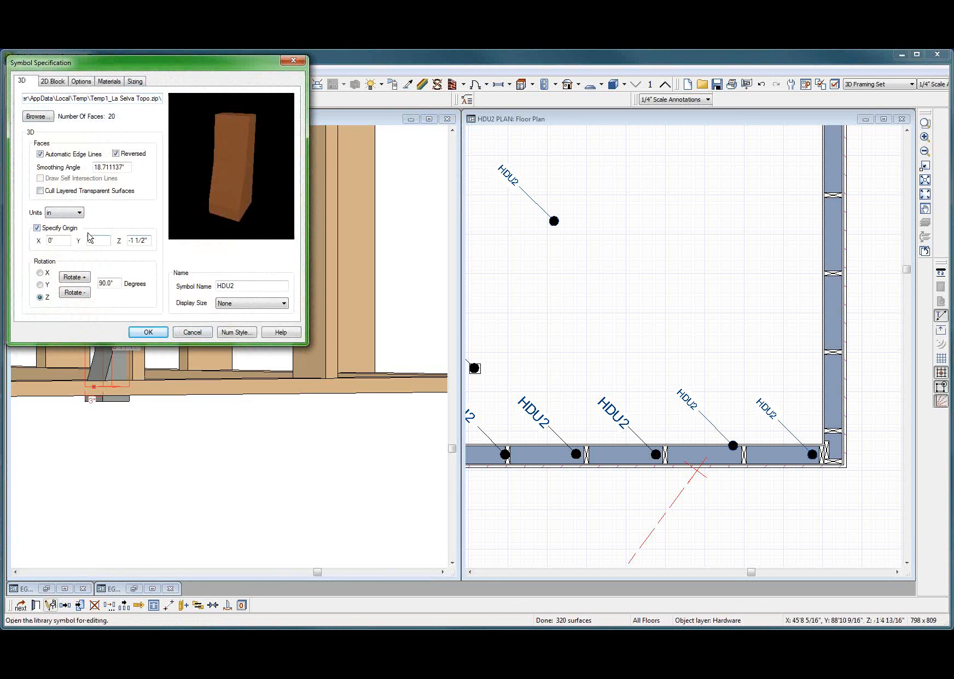
left_click_drag(147, 241, 108, 240)
key("Return")
left_click(153, 448)
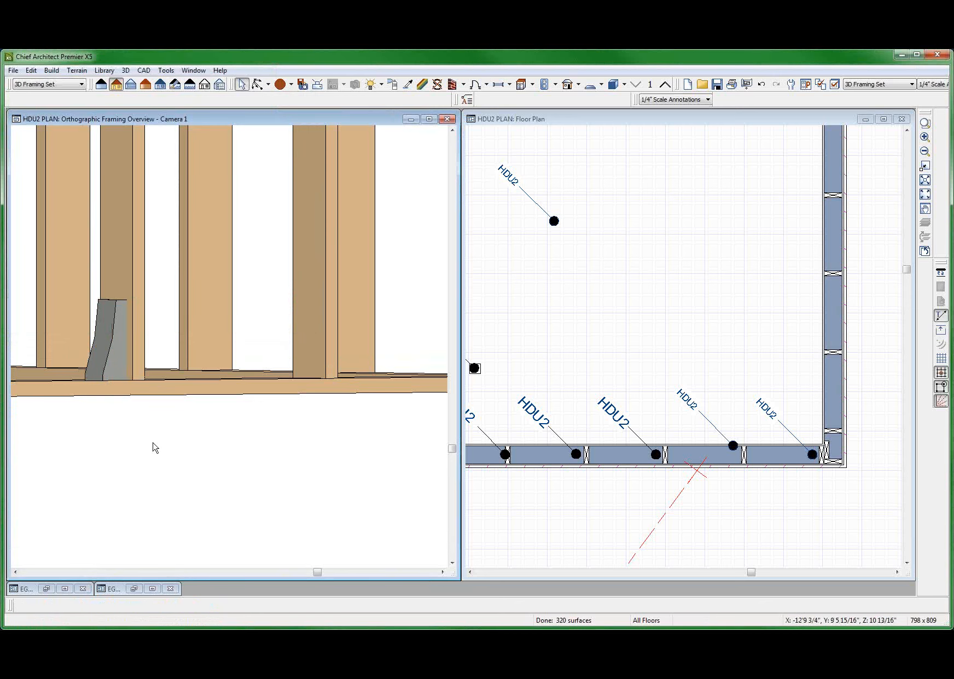
Examine from several 3D angles how the holdown's base and bounding box meet the wall's bottom plate.
key("alt+o")
left_click_drag(152, 423, 174, 443)
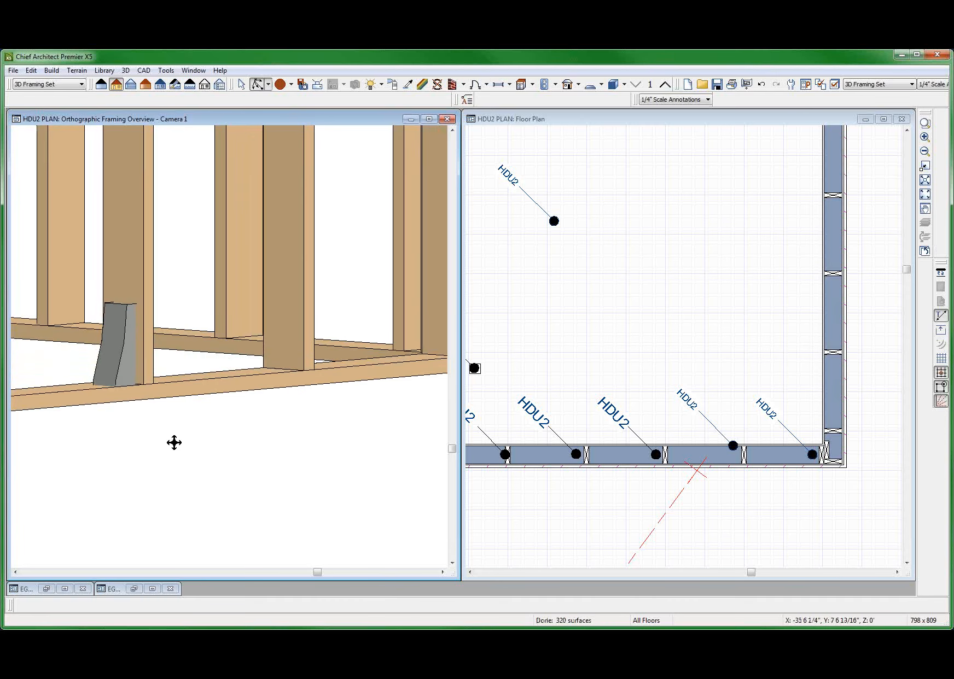
scroll(148, 352, "up", 3)
key("space")
left_click(118, 358)
scroll(120, 350, "down", 2)
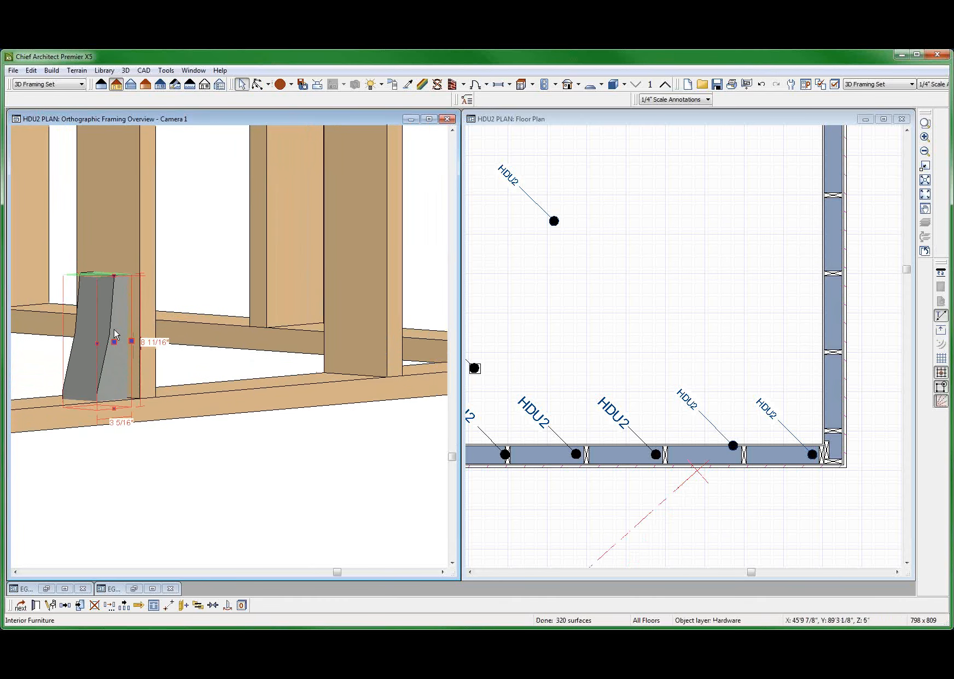
key("alt+o")
left_click_drag(123, 349, 120, 375)
key("space")
left_click(119, 371)
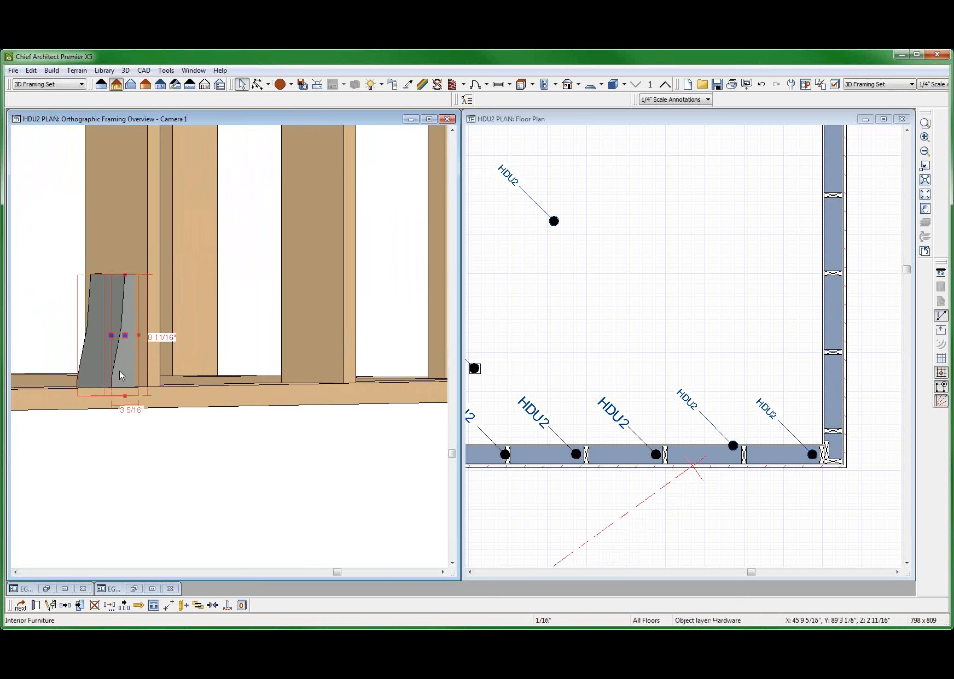
scroll(116, 373, "up", 2)
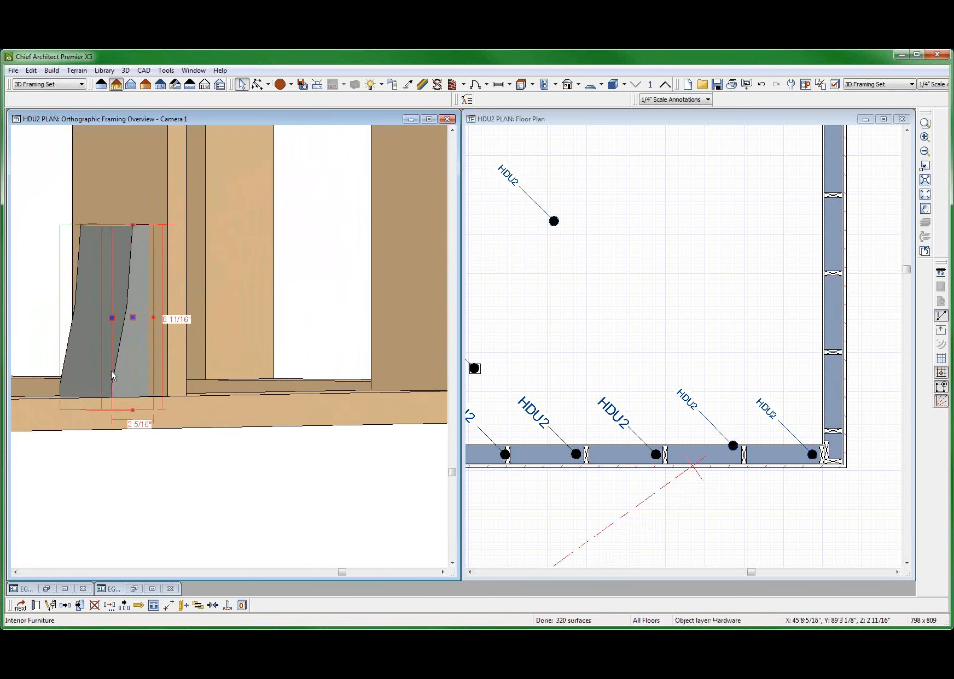
left_click(307, 405)
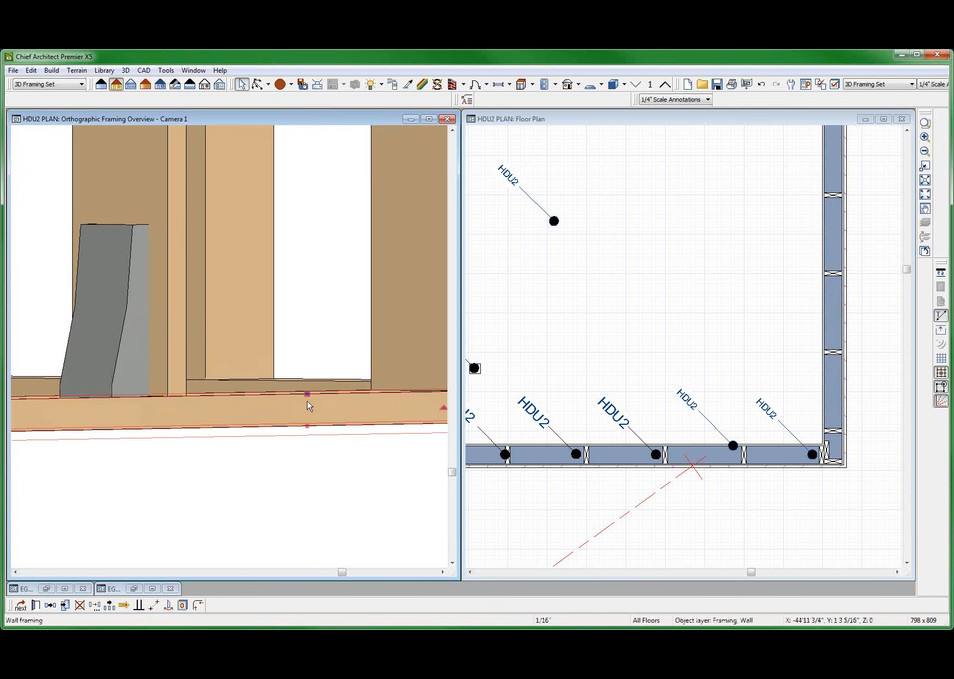
Check the bottom plate's height, depth and thickness in its framing specification.
double_click(308, 405)
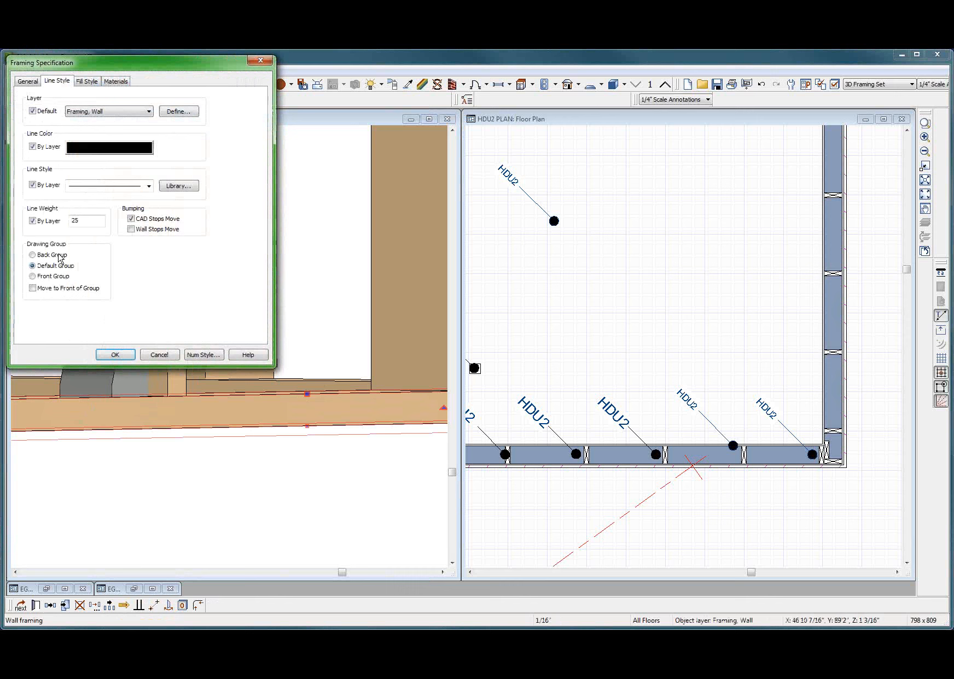
left_click(37, 83)
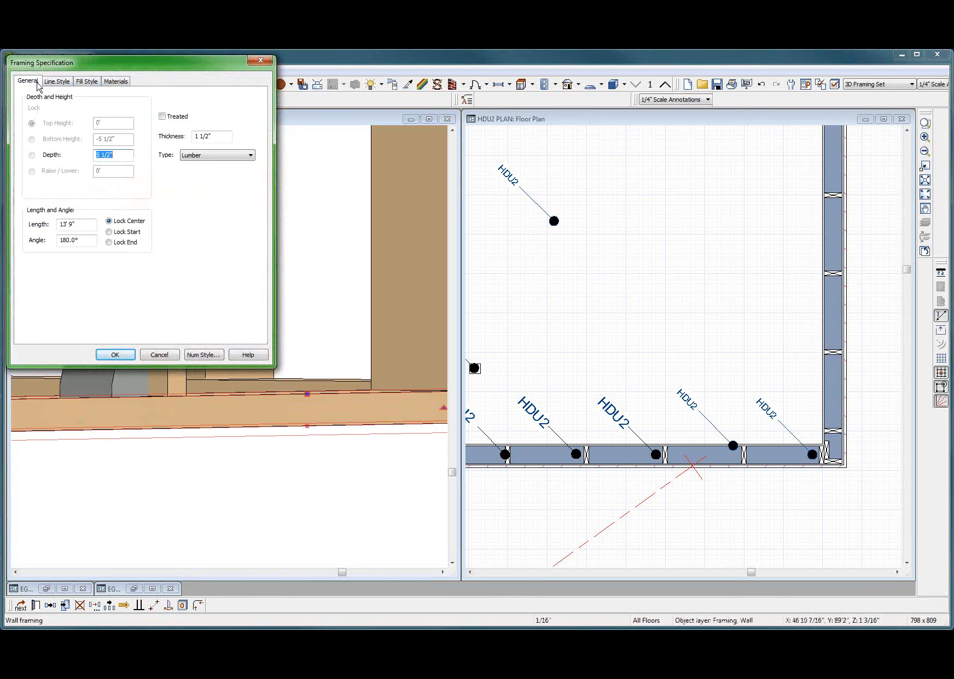
left_click(153, 355)
Move the HDU2 holdown in the 3D framing view across the bottom plate toward the wall's outer face.
left_click(96, 338)
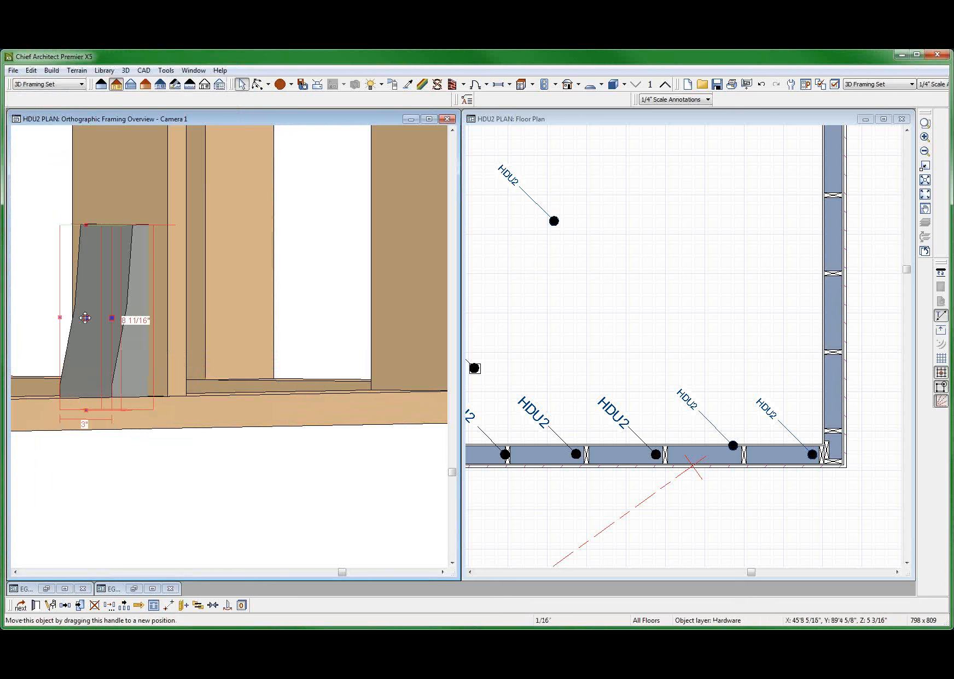
left_click_drag(85, 318, 123, 306)
scroll(230, 427, "down", 2)
scroll(270, 451, "down", 3)
Compare the moved HDU2 holdown's position on the bottom plate in the floor plan and the 3D framing view.
left_click(615, 394)
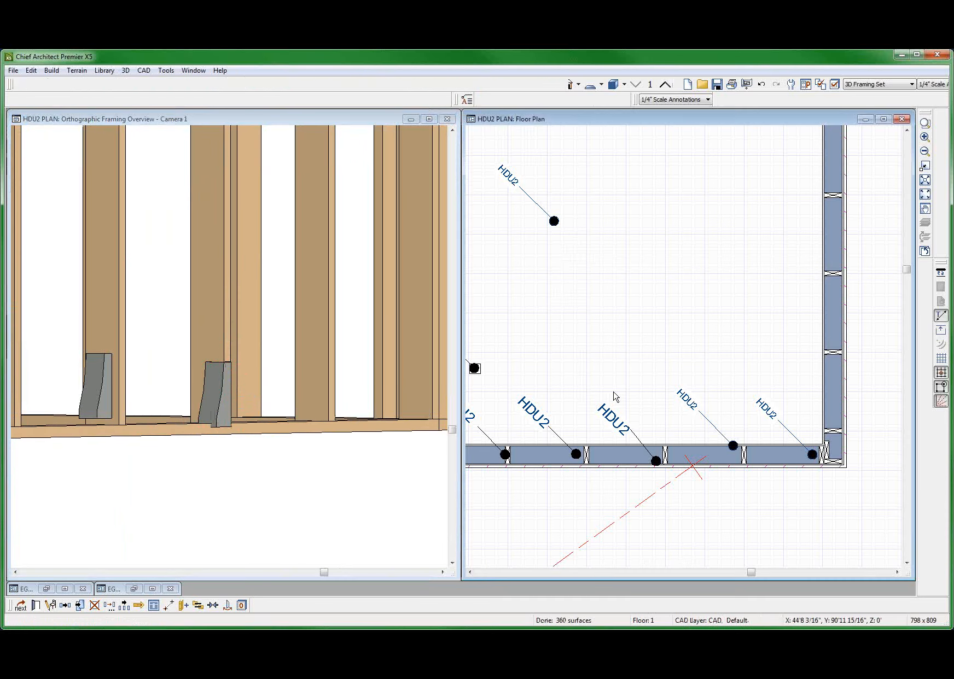
scroll(619, 362, "down", 3)
scroll(566, 373, "up", 3)
scroll(506, 411, "up", 3)
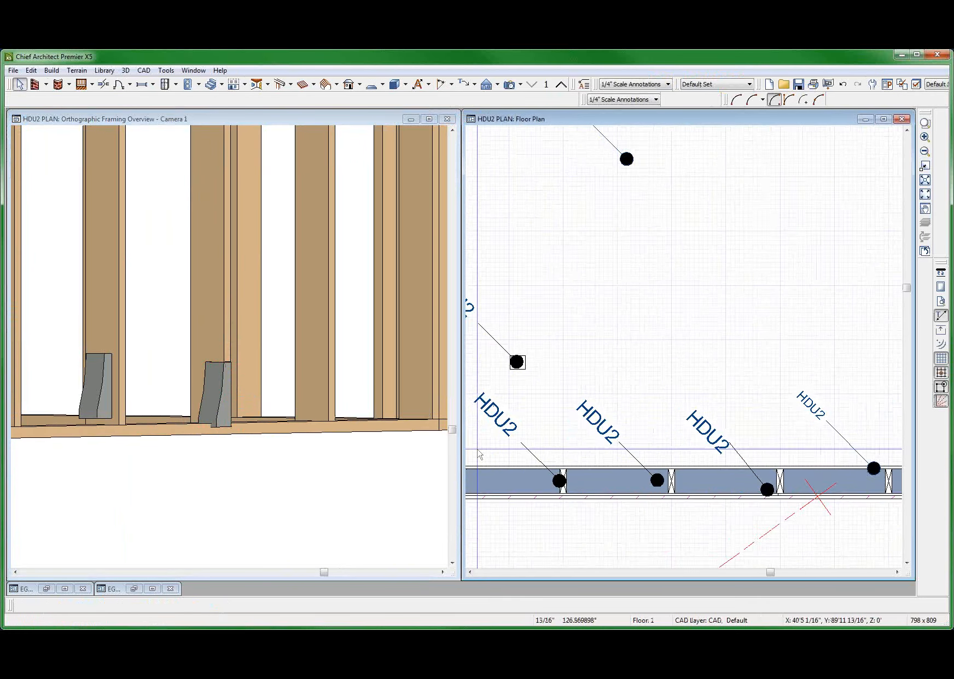
scroll(482, 449, "down", 3)
scroll(392, 450, "up", 3)
left_click(209, 394)
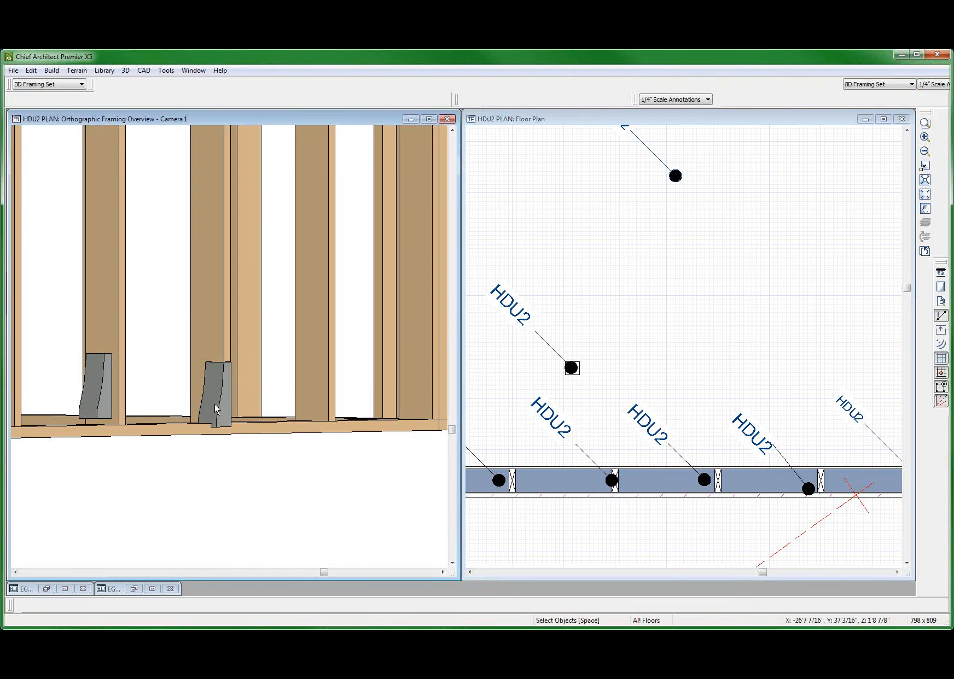
scroll(213, 395, "up", 3)
left_click(218, 397)
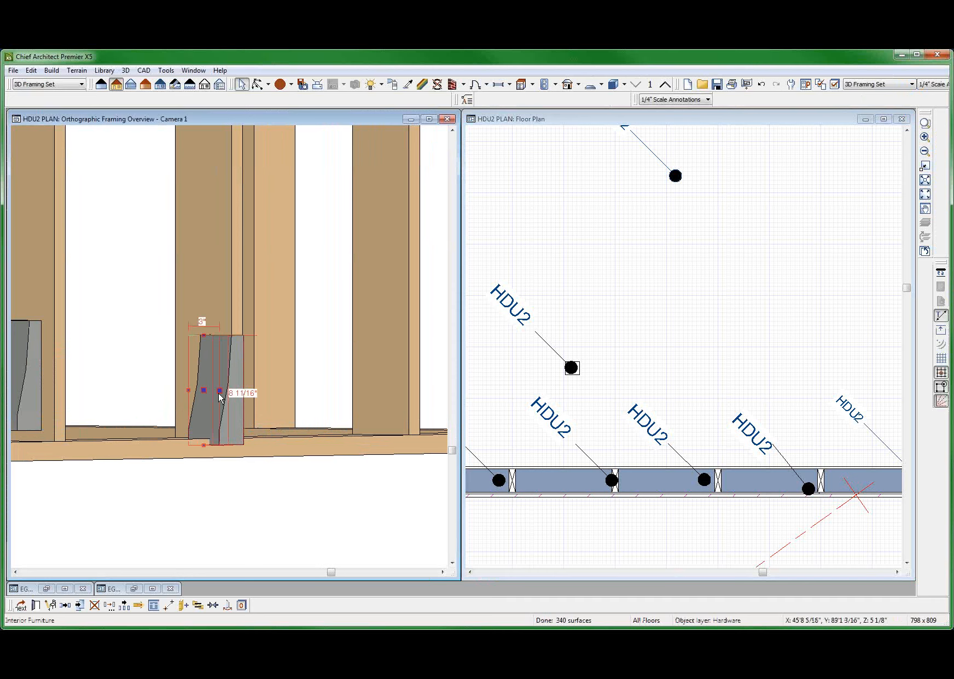
left_click(558, 479)
scroll(607, 436, "down", 2)
left_click(659, 341)
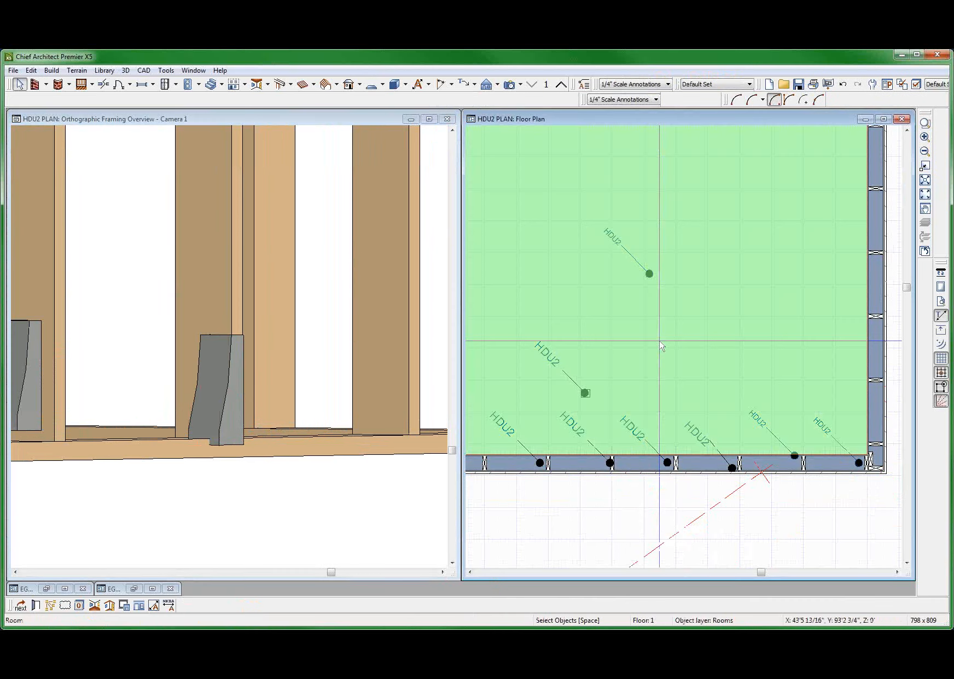